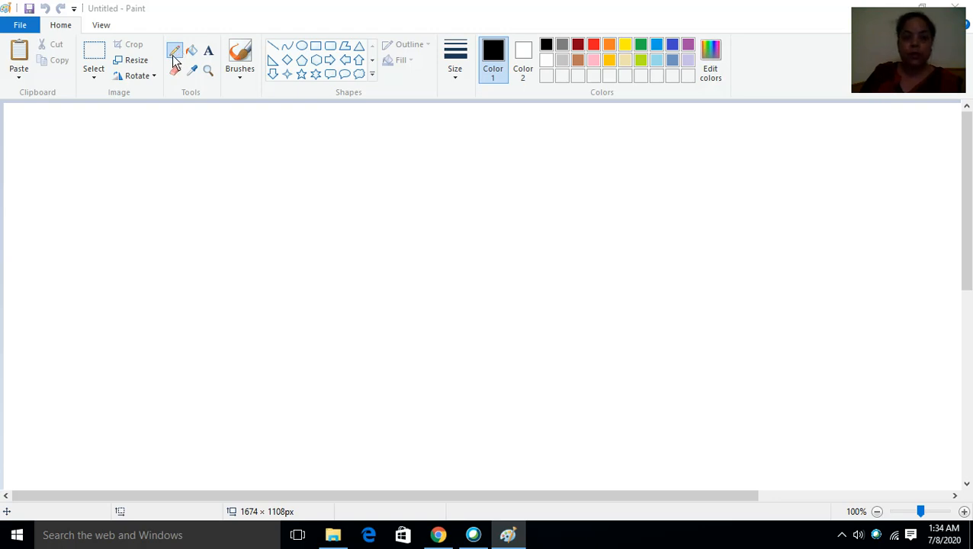
Draw a black wavy line across the upper canvas and a red petalled flower below its start with the Pencil.
{"action": "left_click", "coordinate": [173, 57]}
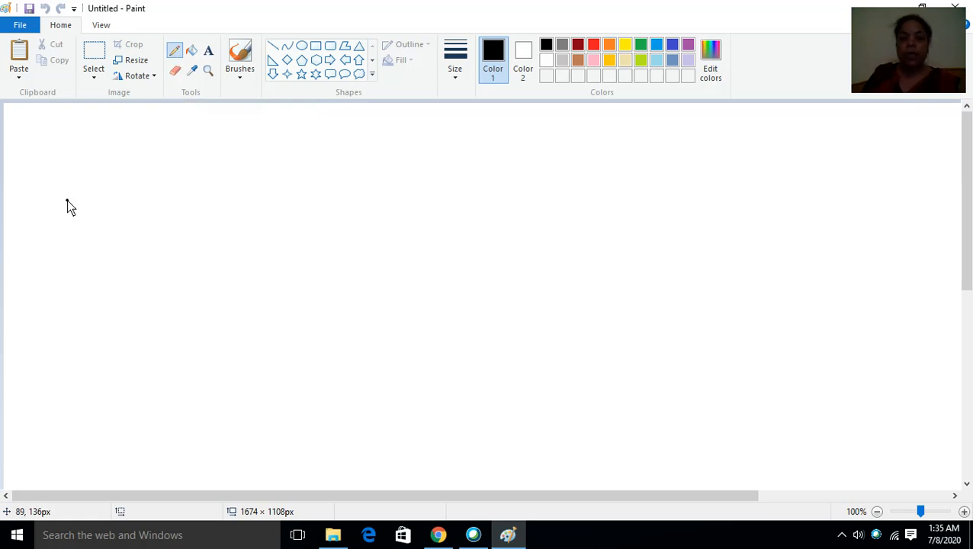
{"action": "mouse_move", "coordinate": [67, 200]}
{"action": "left_mouse_down"}
{"action": "mouse_move", "coordinate": [86, 161]}
{"action": "mouse_move", "coordinate": [99, 202]}
{"action": "mouse_move", "coordinate": [141, 155]}
{"action": "mouse_move", "coordinate": [155, 154]}
{"action": "mouse_move", "coordinate": [182, 199]}
{"action": "mouse_move", "coordinate": [232, 157]}
{"action": "mouse_move", "coordinate": [263, 215]}
{"action": "mouse_move", "coordinate": [340, 146]}
{"action": "mouse_move", "coordinate": [363, 218]}
{"action": "mouse_move", "coordinate": [423, 237]}
{"action": "mouse_move", "coordinate": [465, 179]}
{"action": "mouse_move", "coordinate": [496, 159]}
{"action": "mouse_move", "coordinate": [525, 211]}
{"action": "mouse_move", "coordinate": [592, 222]}
{"action": "mouse_move", "coordinate": [657, 170]}
{"action": "mouse_move", "coordinate": [744, 248]}
{"action": "left_mouse_up"}
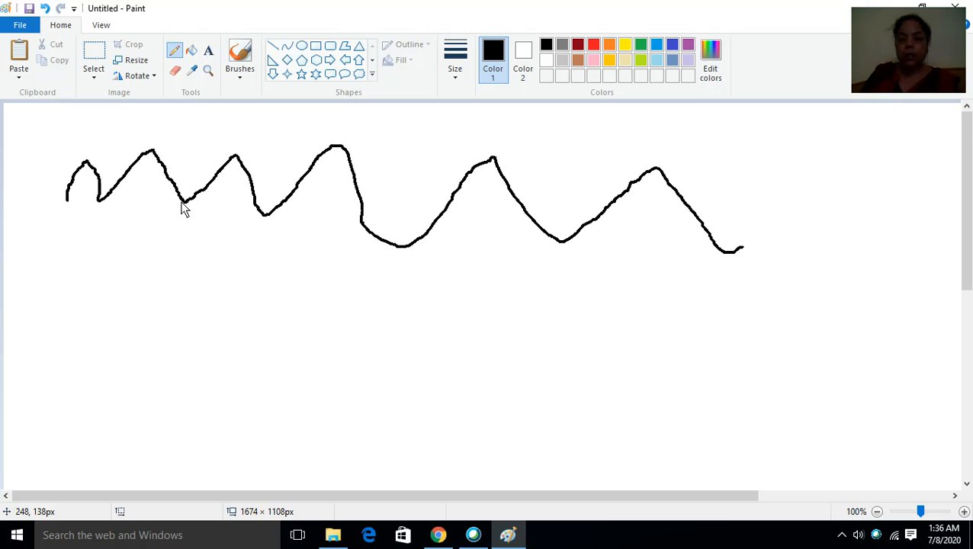
{"action": "left_click", "coordinate": [596, 45]}
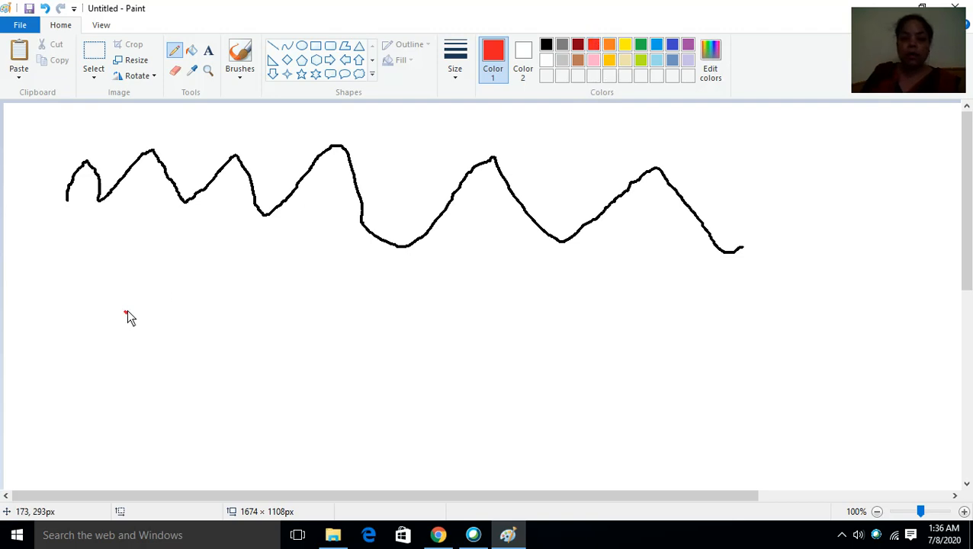
{"action": "mouse_move", "coordinate": [116, 258]}
{"action": "left_mouse_down"}
{"action": "mouse_move", "coordinate": [141, 294]}
{"action": "mouse_move", "coordinate": [134, 317]}
{"action": "mouse_move", "coordinate": [93, 285]}
{"action": "mouse_move", "coordinate": [77, 286]}
{"action": "mouse_move", "coordinate": [71, 303]}
{"action": "mouse_move", "coordinate": [83, 311]}
{"action": "mouse_move", "coordinate": [148, 305]}
{"action": "mouse_move", "coordinate": [78, 368]}
{"action": "mouse_move", "coordinate": [99, 383]}
{"action": "mouse_move", "coordinate": [121, 366]}
{"action": "mouse_move", "coordinate": [156, 263]}
{"action": "mouse_move", "coordinate": [203, 200]}
{"action": "mouse_move", "coordinate": [206, 243]}
{"action": "mouse_move", "coordinate": [135, 319]}
{"action": "mouse_move", "coordinate": [183, 290]}
{"action": "left_mouse_up"}
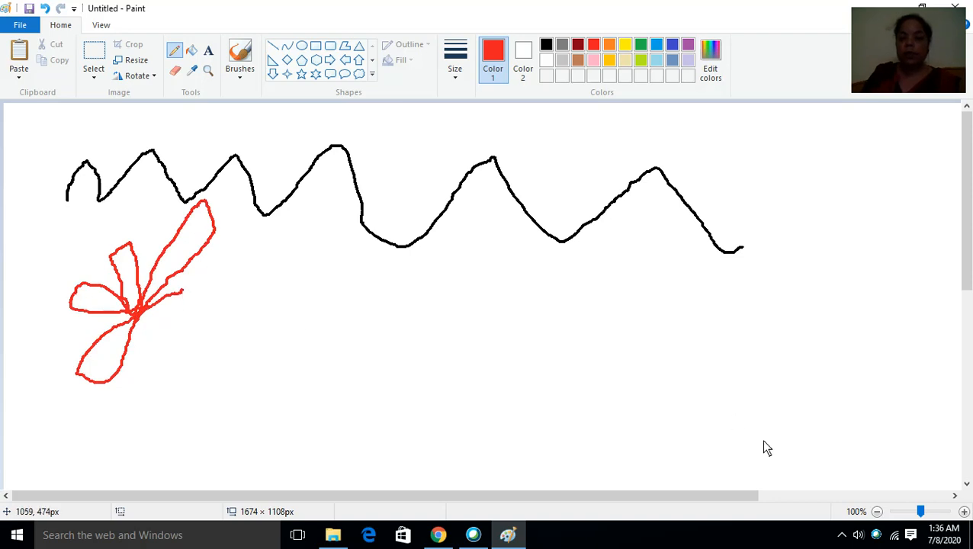
Sketch a red tree outline beyond the wavy line's end, with a forked trunk, a scalloped crown and a closed trunk base.
{"action": "mouse_move", "coordinate": [797, 461]}
{"action": "left_mouse_down"}
{"action": "mouse_move", "coordinate": [785, 442]}
{"action": "mouse_move", "coordinate": [787, 409]}
{"action": "left_mouse_up"}
{"action": "left_click_drag", "start_coordinate": [794, 361], "coordinate": [789, 312]}
{"action": "left_click_drag", "start_coordinate": [853, 320], "coordinate": [855, 379]}
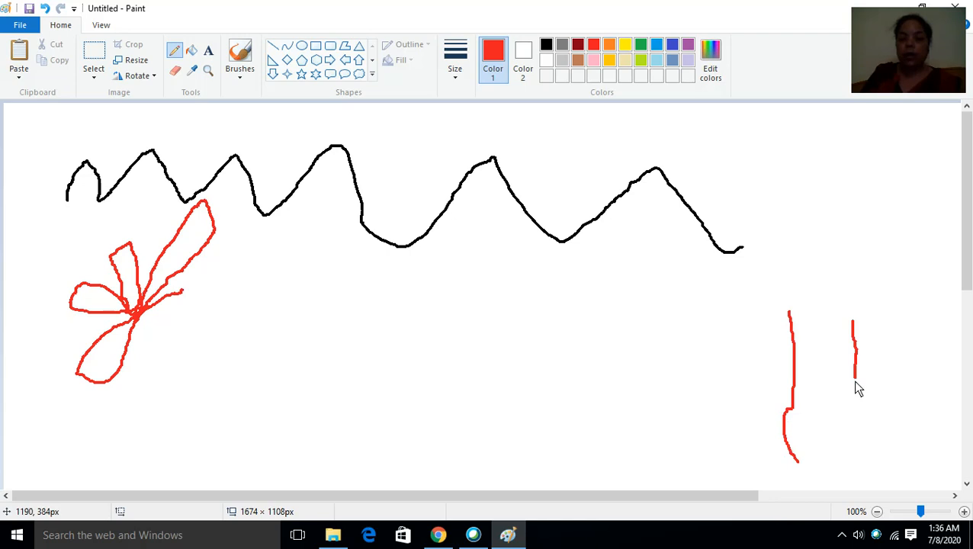
{"action": "left_click_drag", "start_coordinate": [856, 440], "coordinate": [857, 449]}
{"action": "mouse_move", "coordinate": [800, 301]}
{"action": "left_mouse_down"}
{"action": "mouse_move", "coordinate": [843, 379]}
{"action": "mouse_move", "coordinate": [856, 295]}
{"action": "left_mouse_up"}
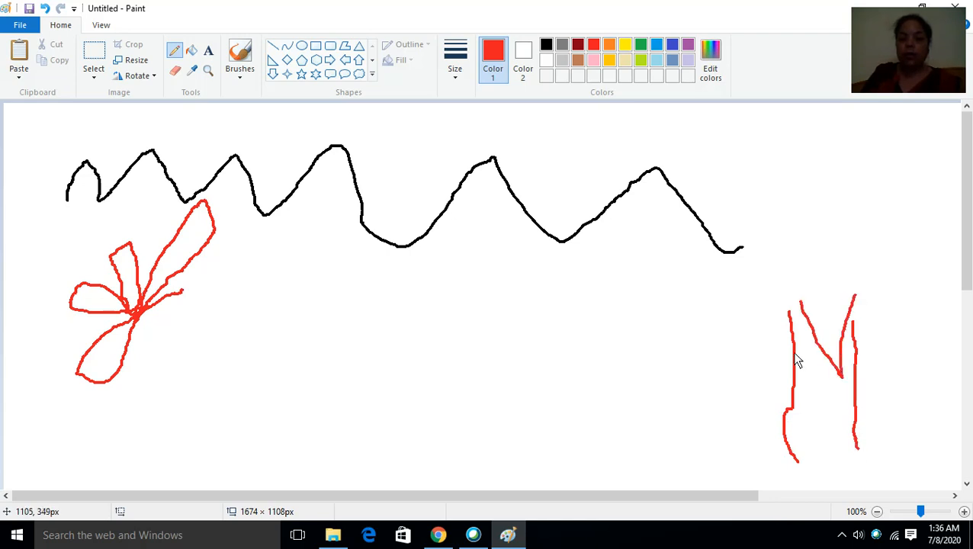
{"action": "mouse_move", "coordinate": [794, 353]}
{"action": "left_mouse_down"}
{"action": "mouse_move", "coordinate": [754, 345]}
{"action": "mouse_move", "coordinate": [717, 291]}
{"action": "mouse_move", "coordinate": [726, 205]}
{"action": "mouse_move", "coordinate": [745, 201]}
{"action": "mouse_move", "coordinate": [756, 174]}
{"action": "mouse_move", "coordinate": [787, 151]}
{"action": "mouse_move", "coordinate": [806, 186]}
{"action": "mouse_move", "coordinate": [834, 160]}
{"action": "mouse_move", "coordinate": [851, 209]}
{"action": "mouse_move", "coordinate": [870, 181]}
{"action": "mouse_move", "coordinate": [894, 223]}
{"action": "mouse_move", "coordinate": [937, 246]}
{"action": "mouse_move", "coordinate": [895, 286]}
{"action": "mouse_move", "coordinate": [936, 301]}
{"action": "mouse_move", "coordinate": [912, 331]}
{"action": "mouse_move", "coordinate": [910, 357]}
{"action": "mouse_move", "coordinate": [854, 364]}
{"action": "left_mouse_up"}
{"action": "mouse_move", "coordinate": [789, 310]}
{"action": "left_mouse_down"}
{"action": "mouse_move", "coordinate": [858, 321]}
{"action": "mouse_move", "coordinate": [858, 358]}
{"action": "left_mouse_up"}
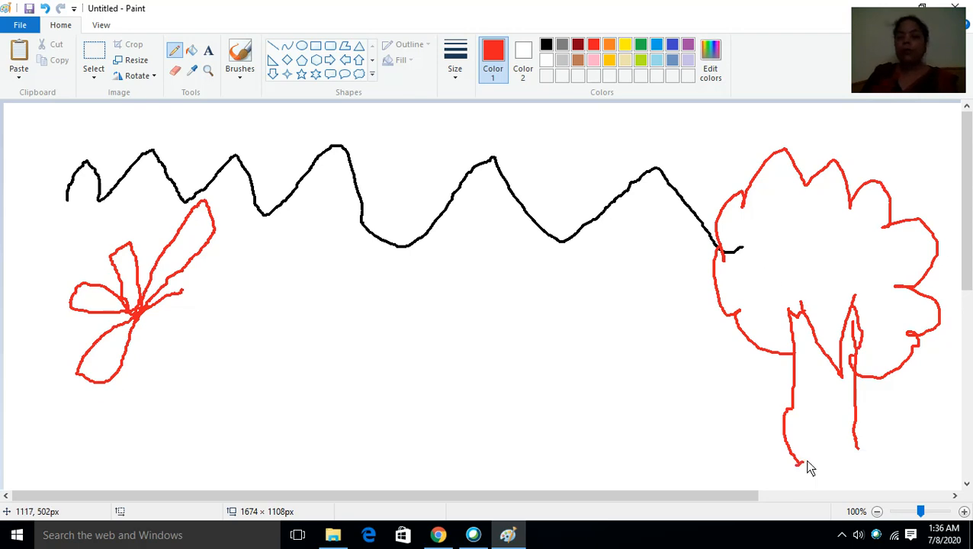
{"action": "mouse_move", "coordinate": [807, 461]}
{"action": "left_mouse_down"}
{"action": "mouse_move", "coordinate": [850, 462]}
{"action": "mouse_move", "coordinate": [861, 450]}
{"action": "left_mouse_up"}
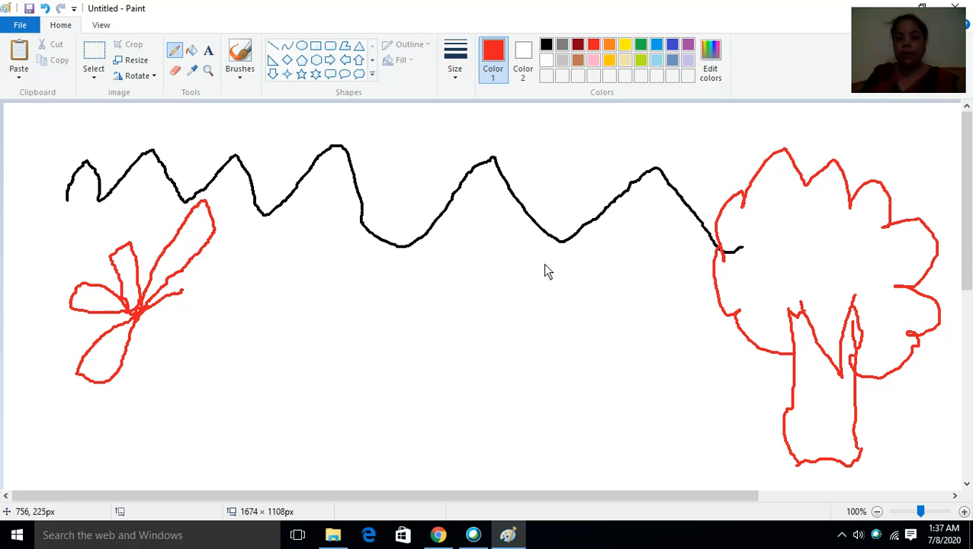
Fill the tree's crown with green and its trunk with brown.
{"action": "left_click", "coordinate": [195, 55]}
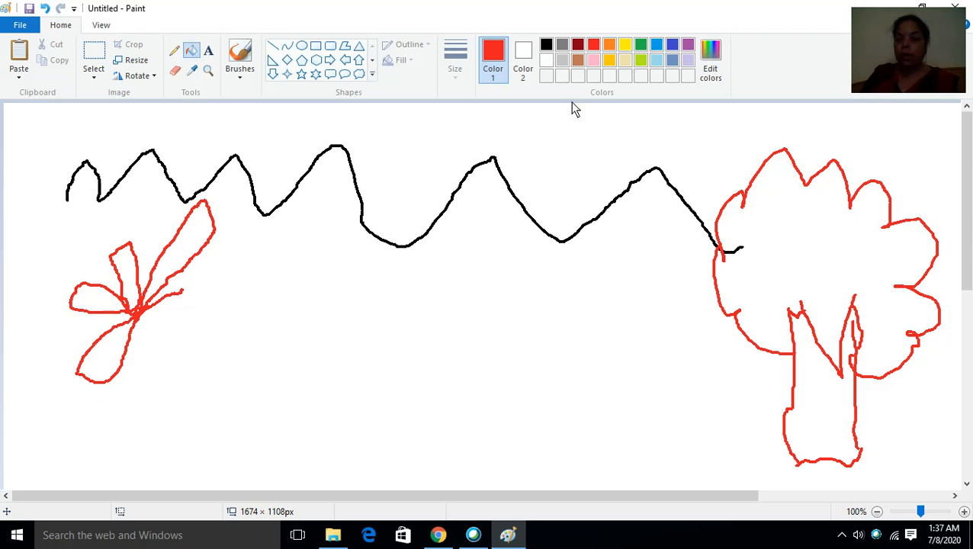
{"action": "left_click", "coordinate": [641, 45]}
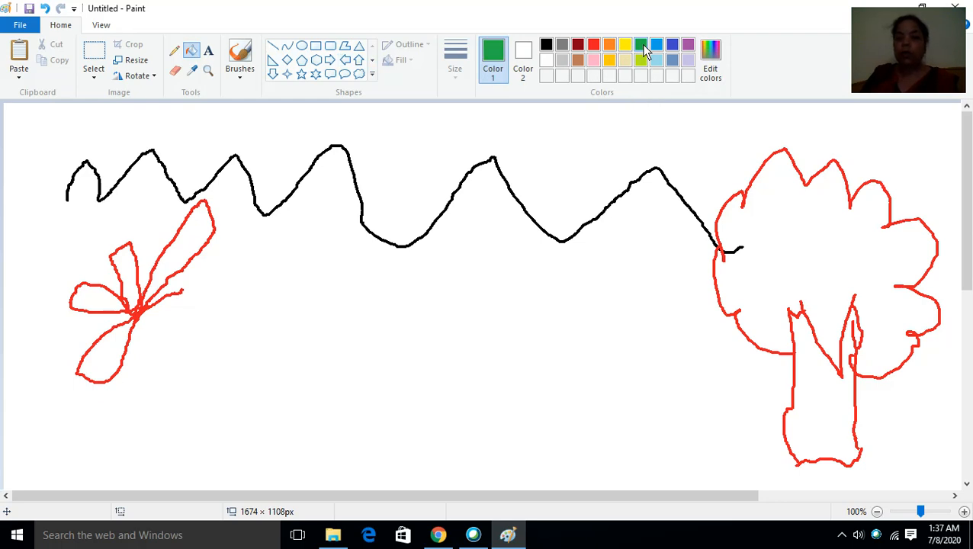
{"action": "left_click", "coordinate": [826, 245]}
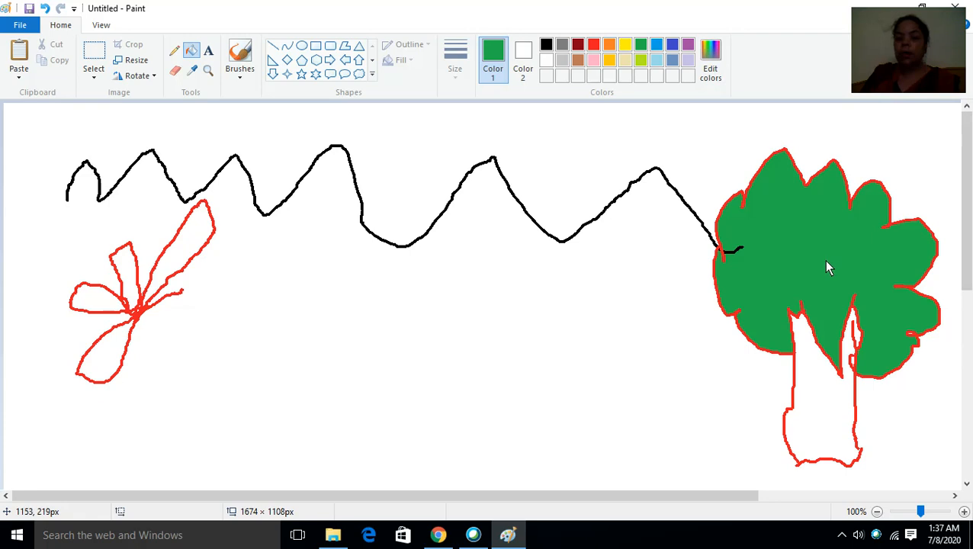
{"action": "left_click", "coordinate": [579, 63]}
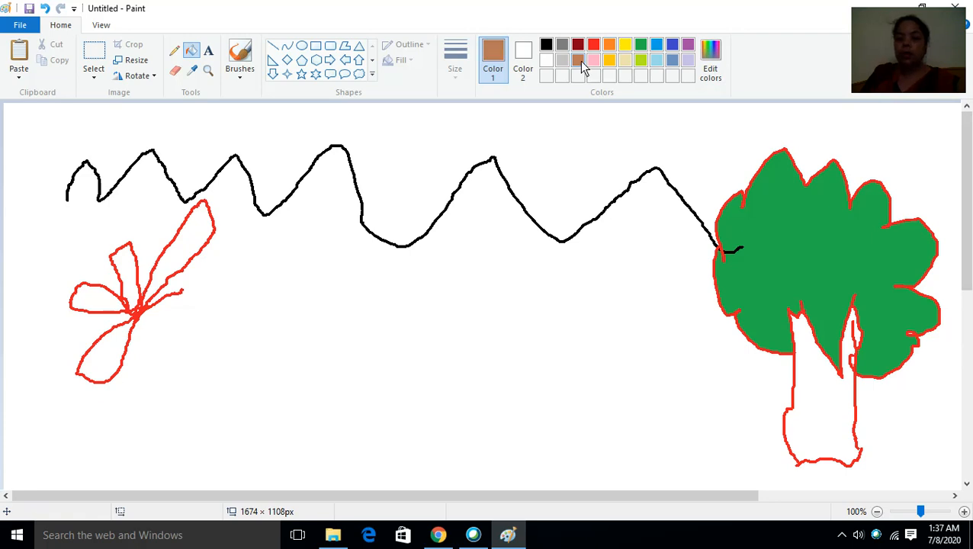
{"action": "left_click", "coordinate": [837, 420]}
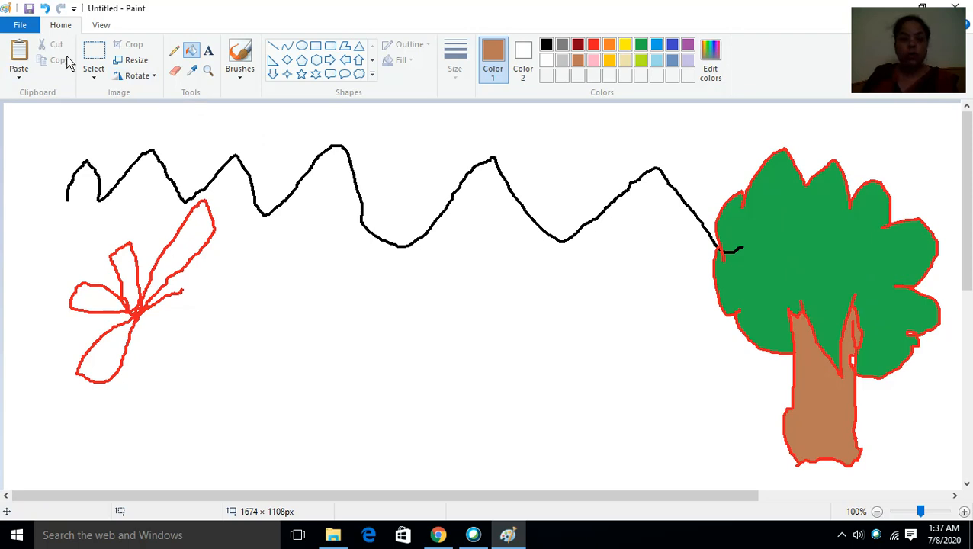
Place a text box about 168 × 58 px above the tree's crown.
{"action": "left_click", "coordinate": [209, 53]}
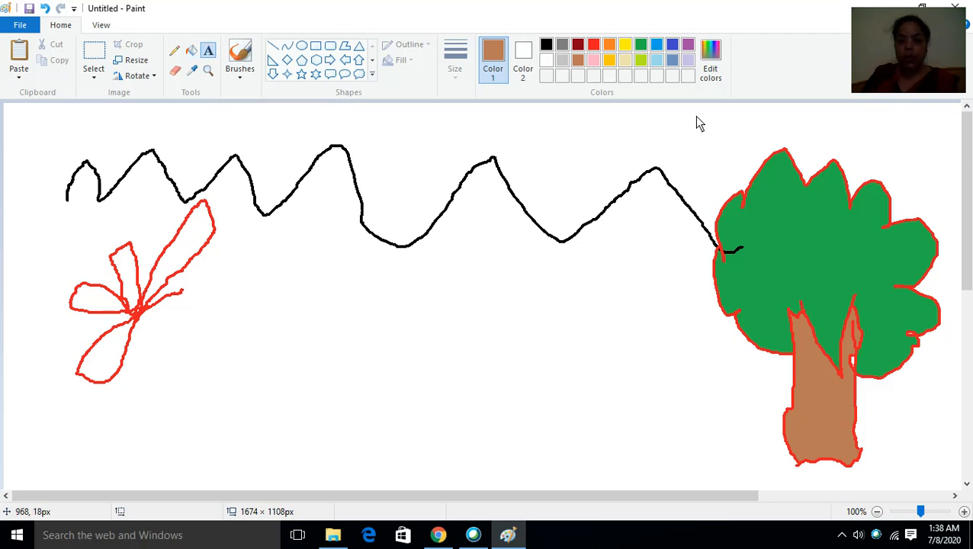
{"action": "left_click_drag", "start_coordinate": [697, 116], "coordinate": [934, 151]}
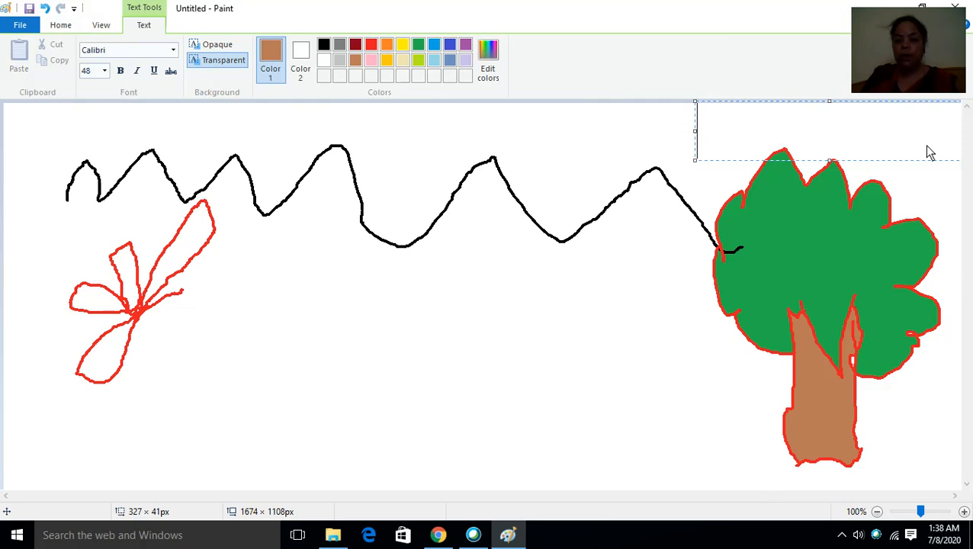
{"action": "left_click", "coordinate": [661, 266]}
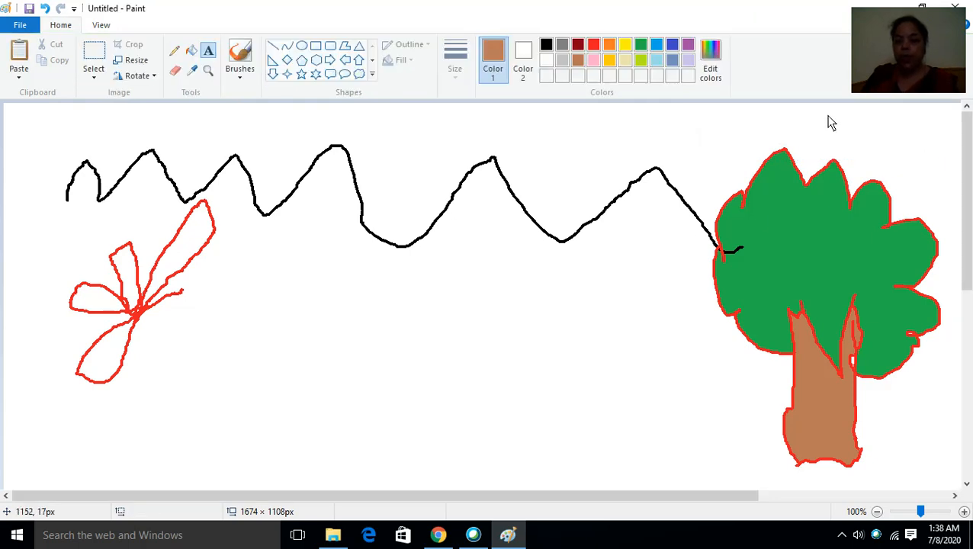
{"action": "left_click_drag", "start_coordinate": [834, 122], "coordinate": [958, 167]}
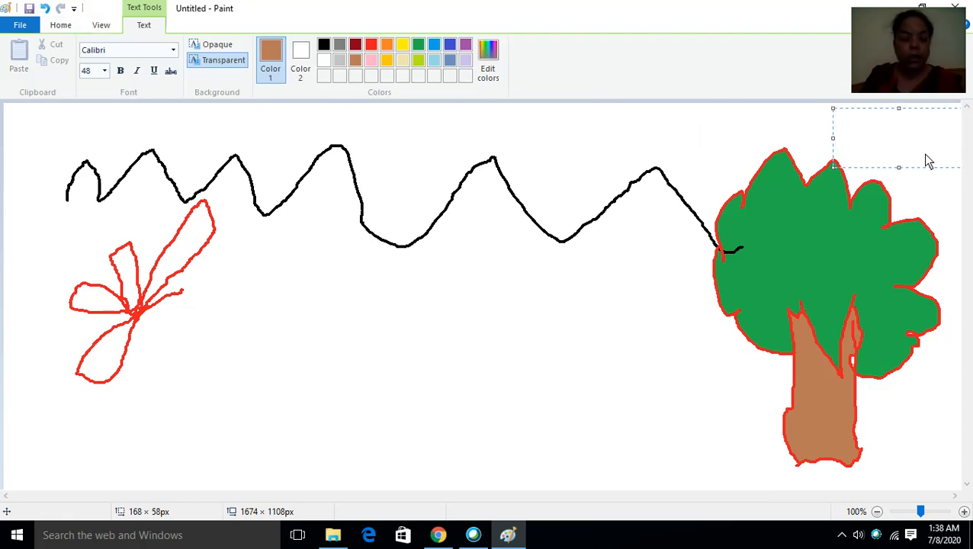
{"action": "type", "text": "TRE"}
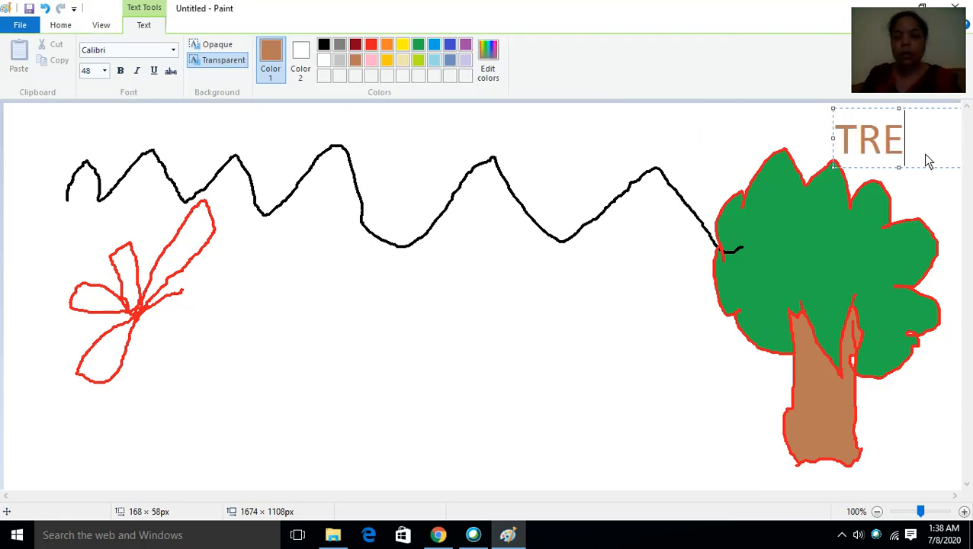
{"action": "type", "text": "E"}
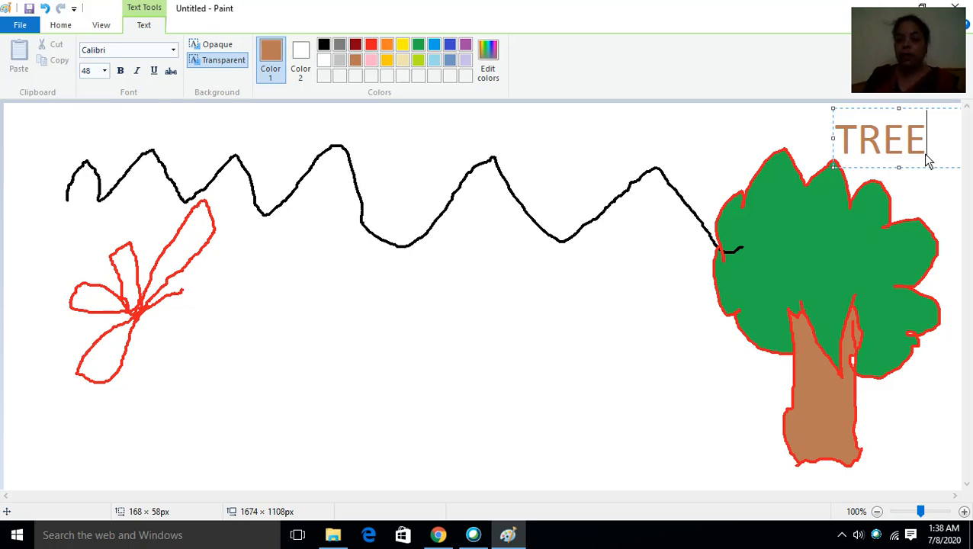
{"action": "key", "text": "BackSpace"}
{"action": "key", "text": "BackSpace"}
{"action": "key", "text": "BackSpace"}
{"action": "key", "text": "BackSpace"}
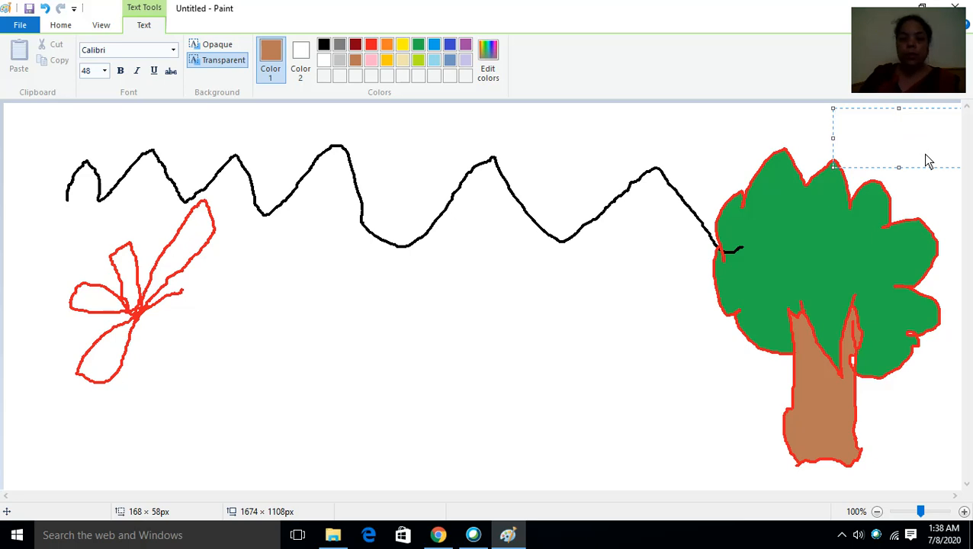
Set the text colour to dark red and enter TREE in the text box.
{"action": "left_click", "coordinate": [359, 47]}
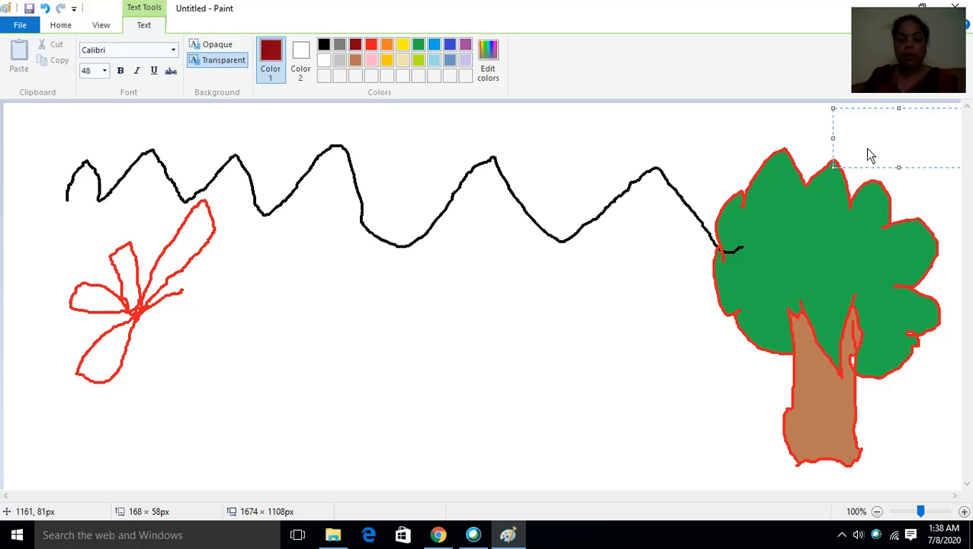
{"action": "type", "text": "TREE"}
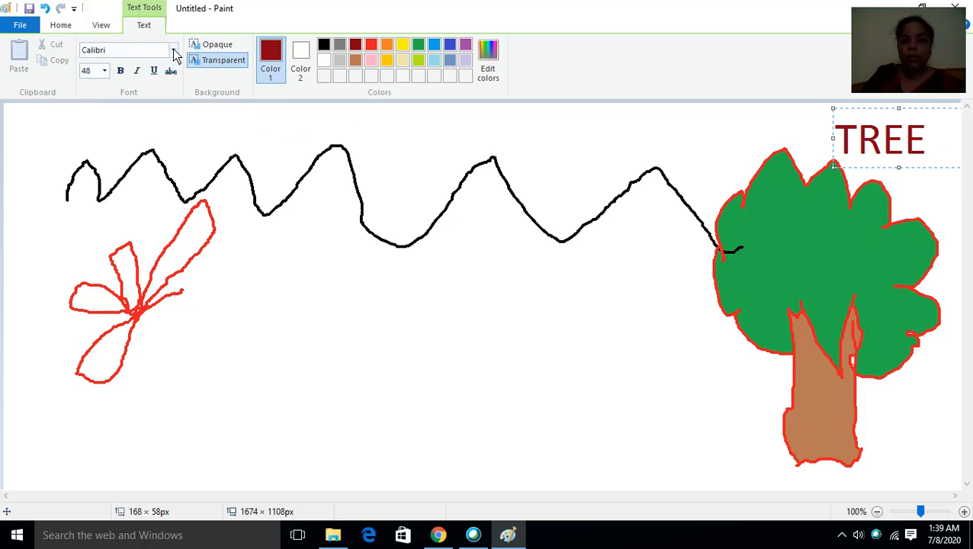
Change the TREE label's font to Algerian and its colour to turquoise blue.
{"action": "left_click", "coordinate": [174, 55]}
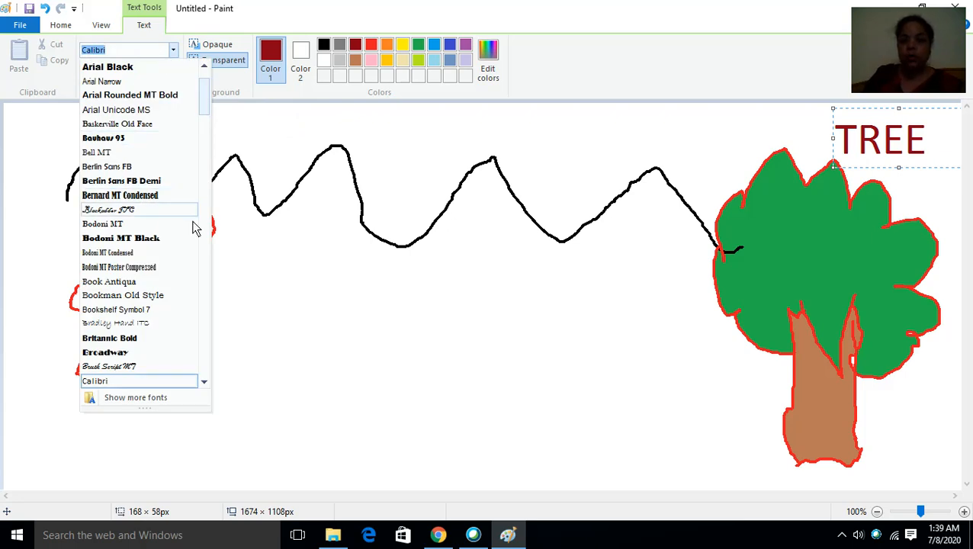
{"action": "left_click", "coordinate": [458, 312]}
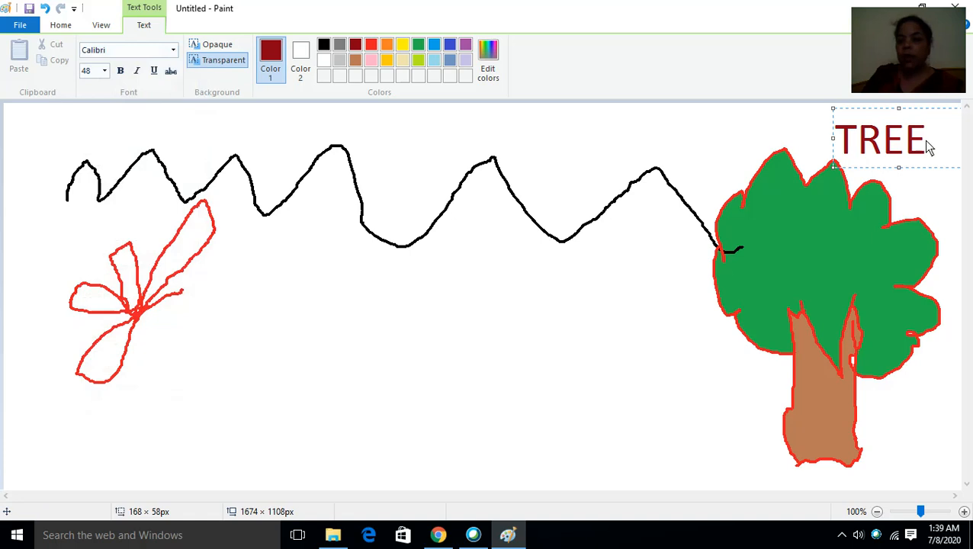
{"action": "left_click_drag", "start_coordinate": [928, 139], "coordinate": [841, 139]}
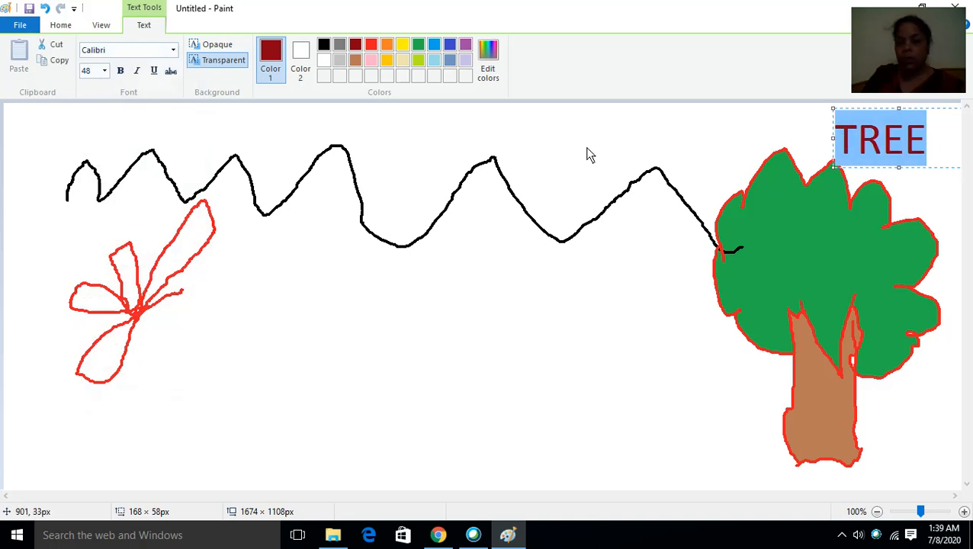
{"action": "left_click", "coordinate": [174, 50]}
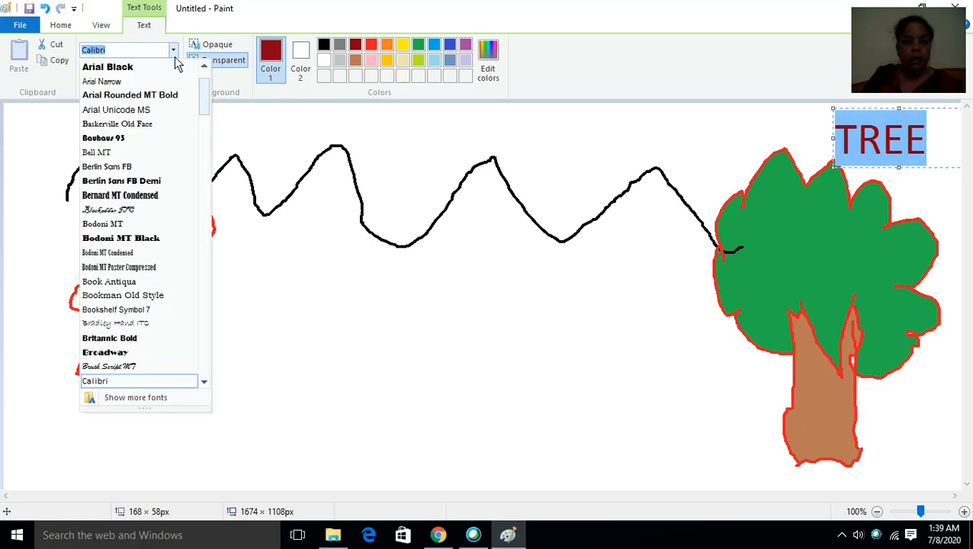
{"action": "scroll", "coordinate": [124, 221], "scroll_direction": "up", "scroll_amount": 2}
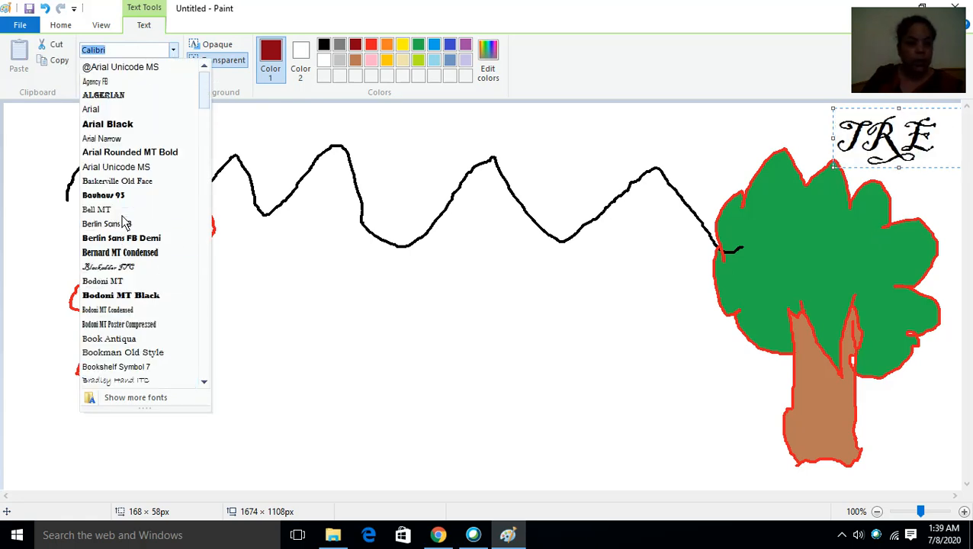
{"action": "left_click", "coordinate": [103, 95]}
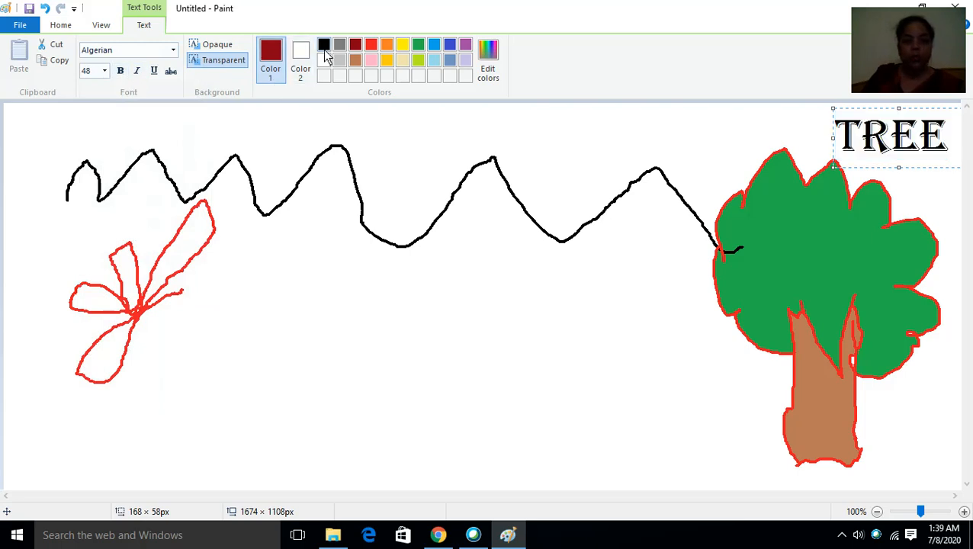
{"action": "left_click", "coordinate": [434, 47]}
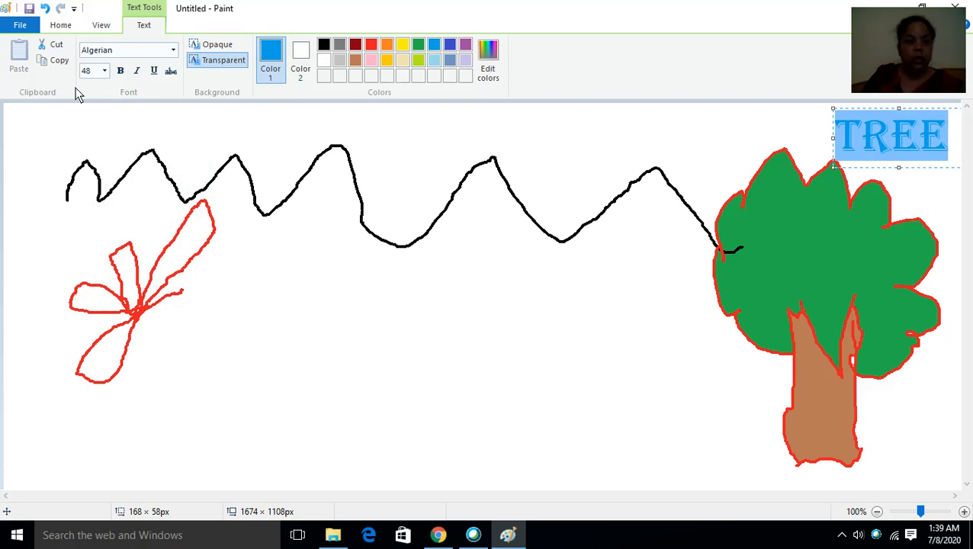
Try font sizes 20 and 28 on the TREE label, and settle on 36.
{"action": "left_click", "coordinate": [104, 70]}
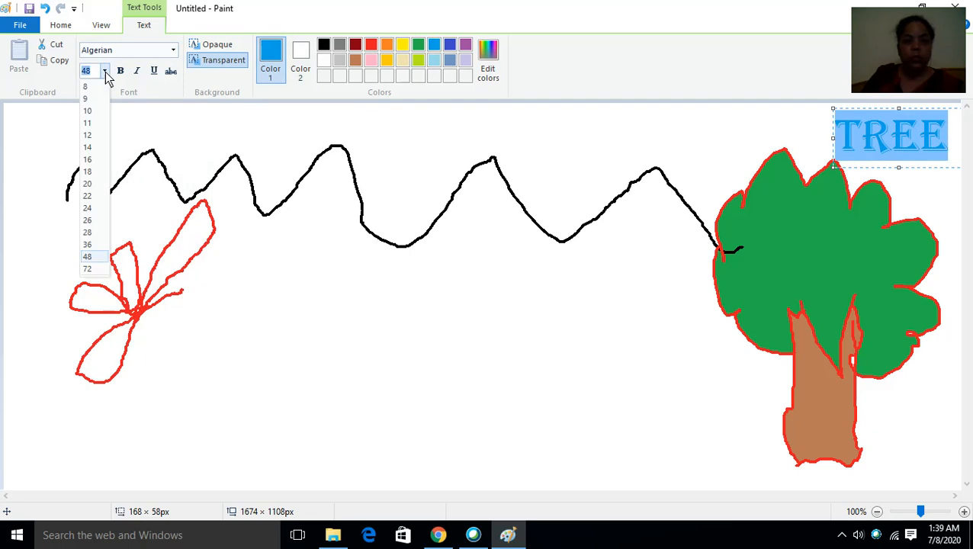
{"action": "left_click", "coordinate": [93, 184]}
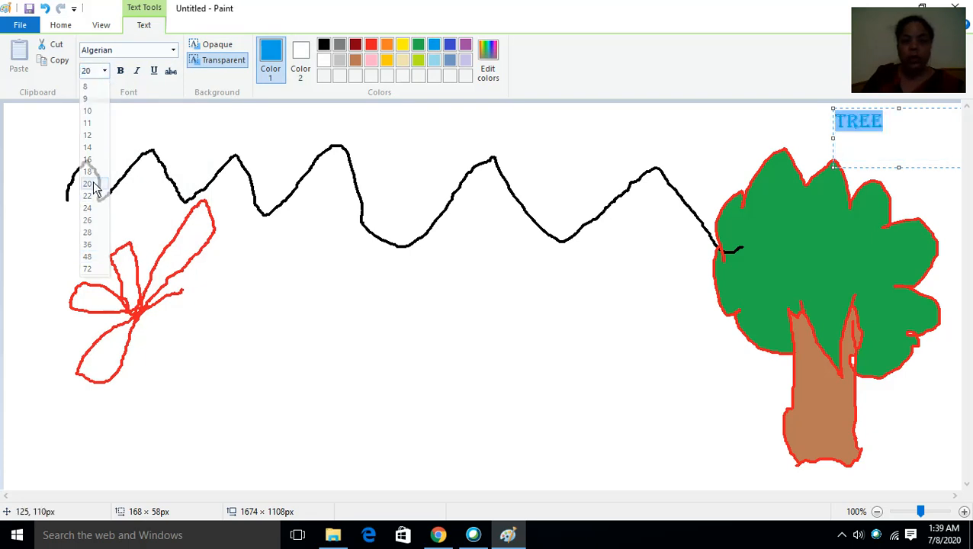
{"action": "left_click", "coordinate": [105, 71]}
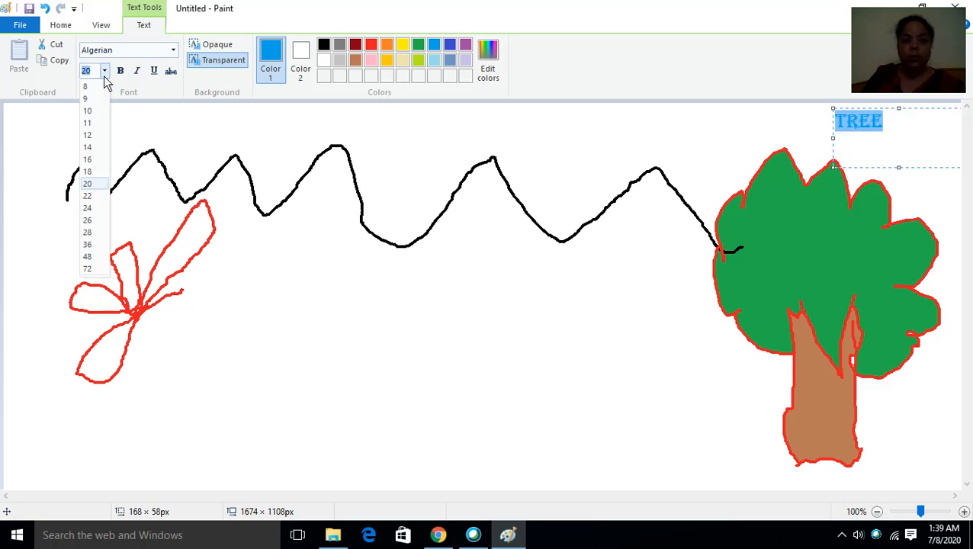
{"action": "left_click", "coordinate": [91, 232]}
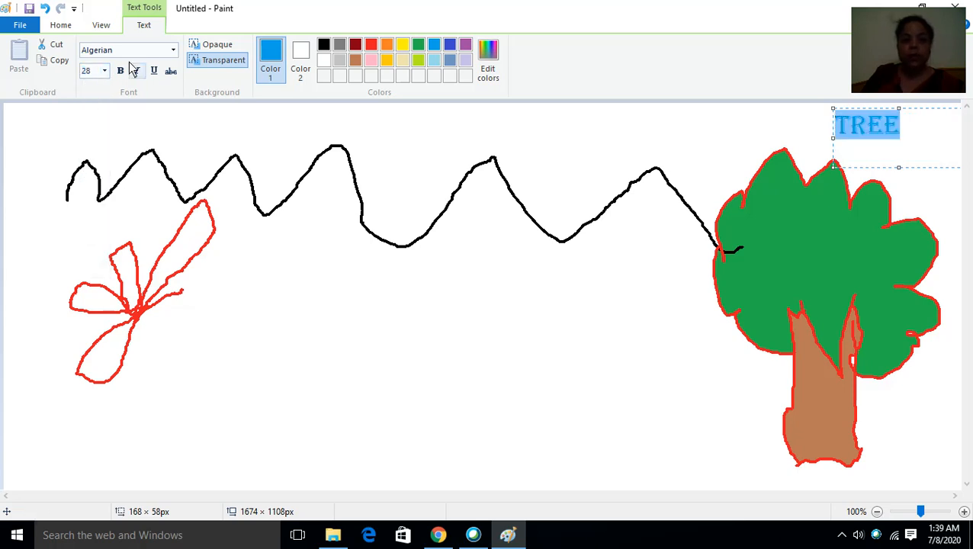
{"action": "left_click", "coordinate": [105, 71]}
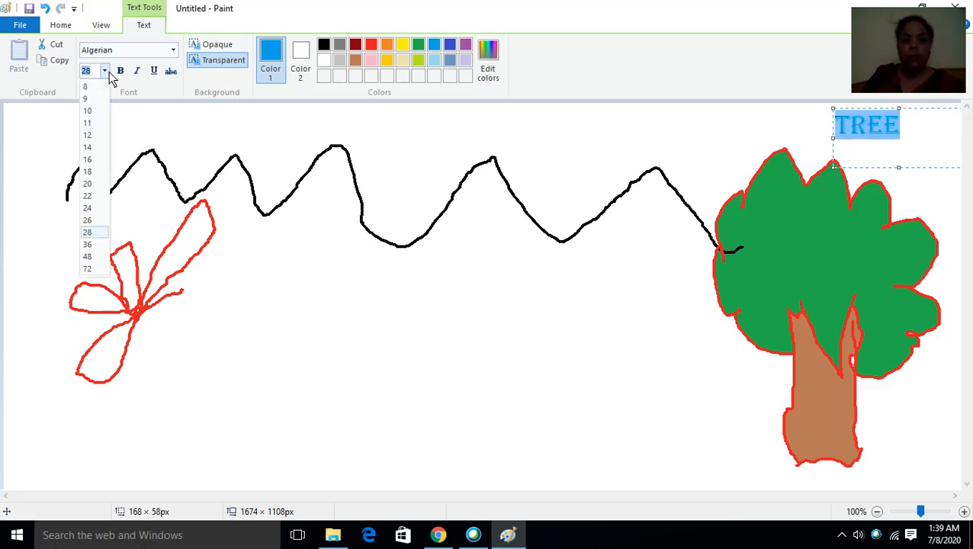
{"action": "left_click", "coordinate": [90, 245]}
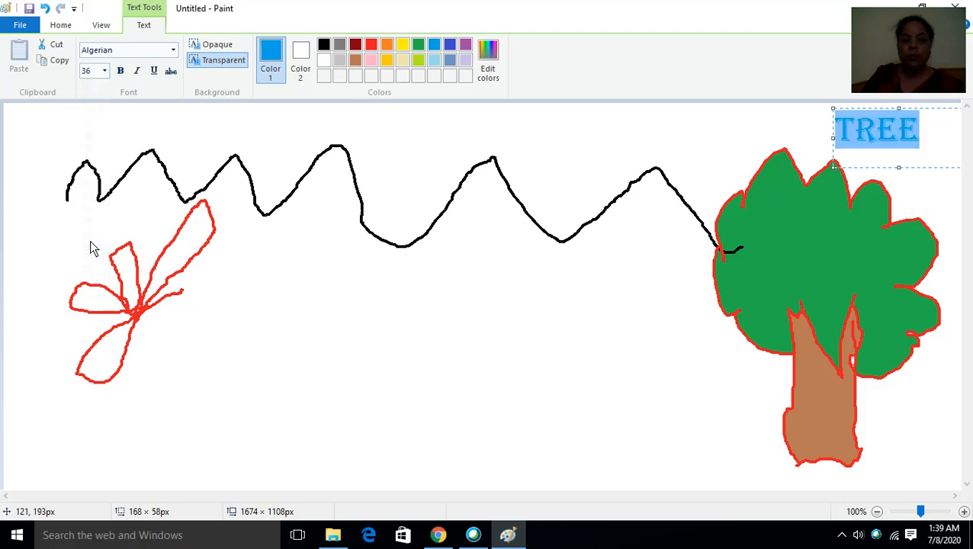
Make the TREE label bold, italic and underlined, and finish editing the text.
{"action": "left_click", "coordinate": [122, 72]}
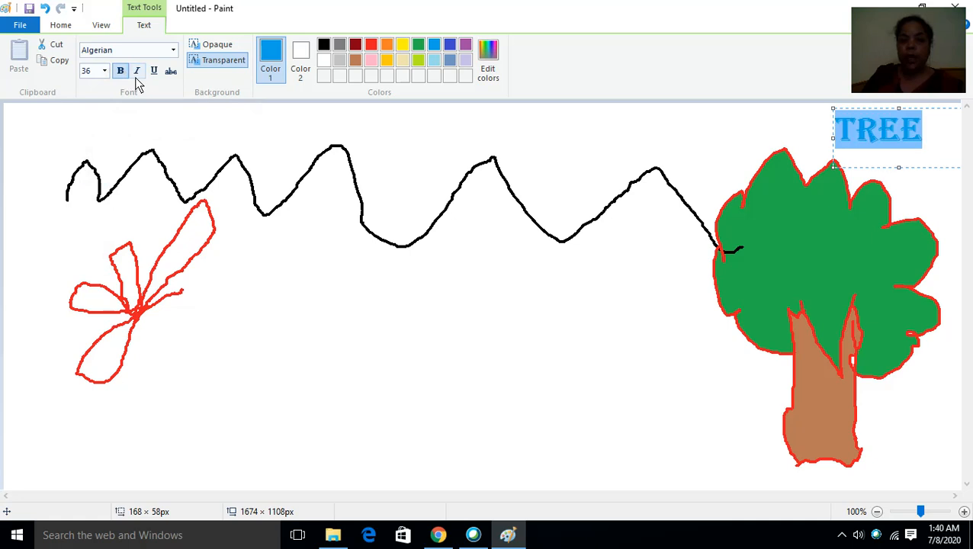
{"action": "left_click", "coordinate": [137, 72]}
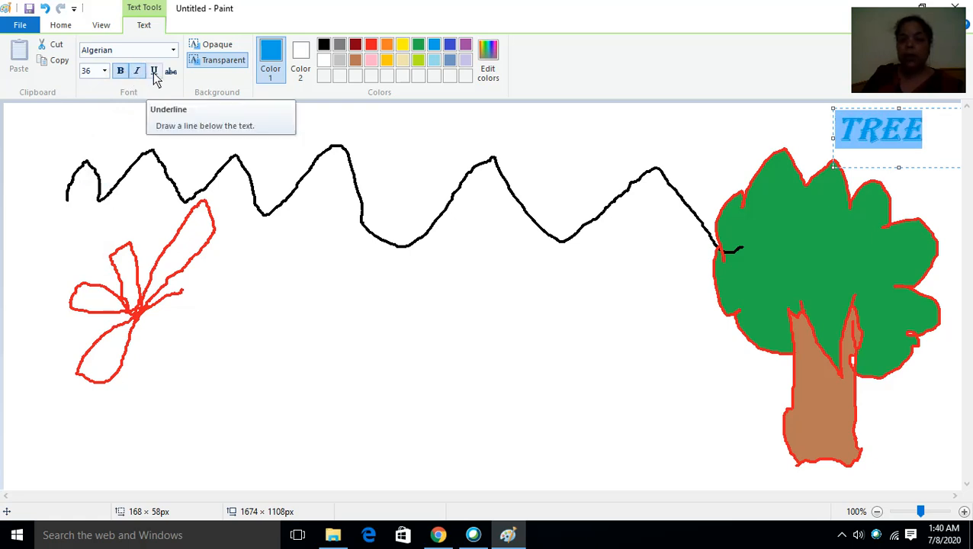
{"action": "left_click", "coordinate": [155, 79]}
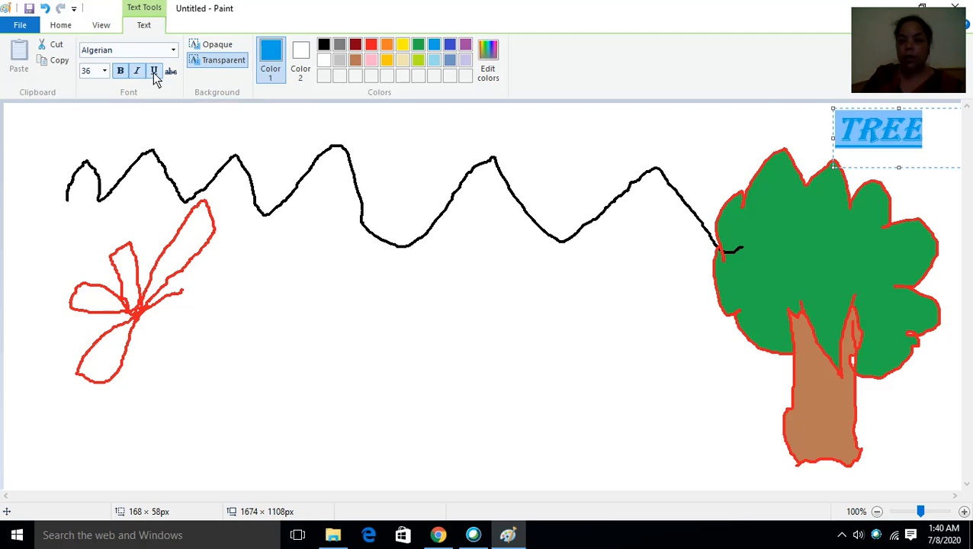
{"action": "left_click", "coordinate": [336, 306]}
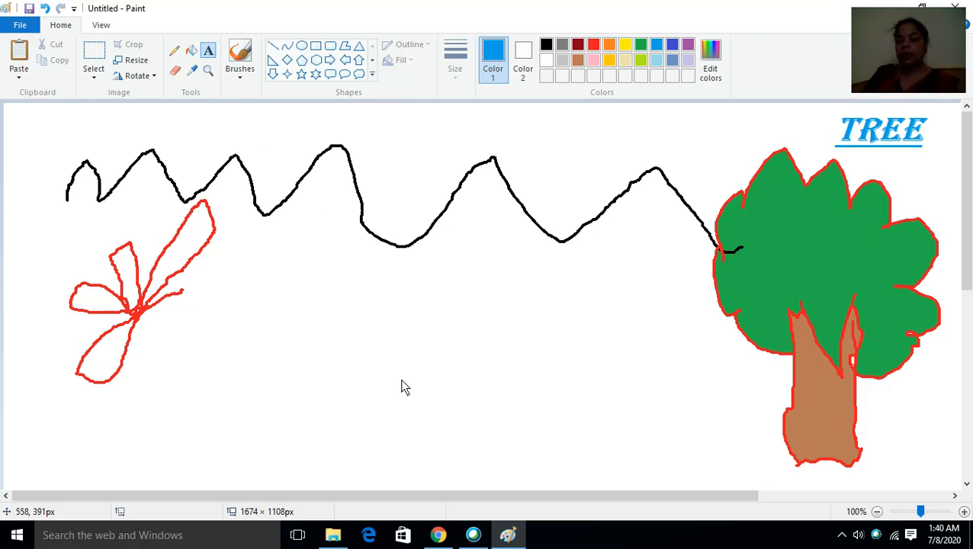
Erase most of the red flower outline below the black zigzag line with the Eraser.
{"action": "left_click", "coordinate": [175, 72]}
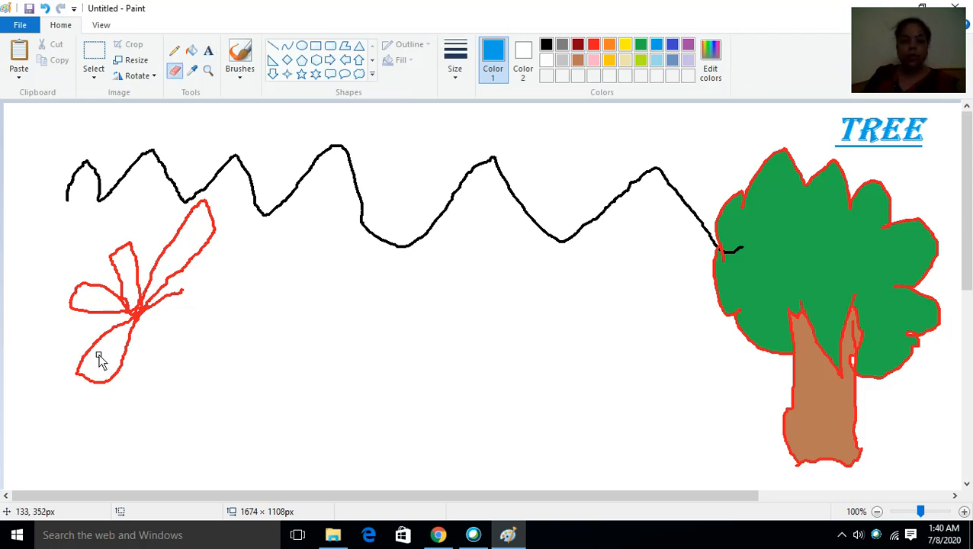
{"action": "left_click", "coordinate": [180, 73]}
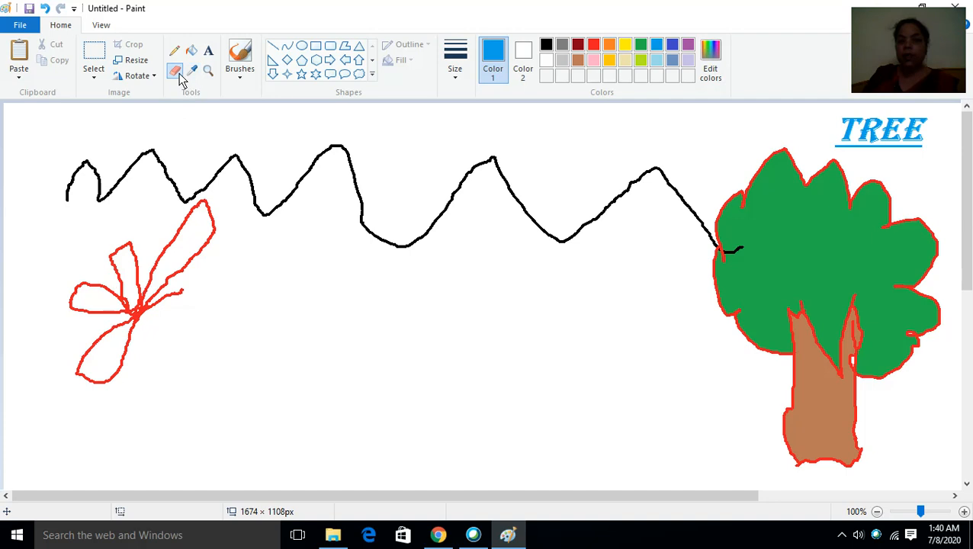
{"action": "mouse_move", "coordinate": [96, 344]}
{"action": "left_mouse_down"}
{"action": "mouse_move", "coordinate": [108, 283]}
{"action": "mouse_move", "coordinate": [92, 306]}
{"action": "mouse_move", "coordinate": [75, 299]}
{"action": "mouse_move", "coordinate": [74, 321]}
{"action": "mouse_move", "coordinate": [77, 286]}
{"action": "mouse_move", "coordinate": [89, 267]}
{"action": "mouse_move", "coordinate": [81, 335]}
{"action": "mouse_move", "coordinate": [120, 253]}
{"action": "mouse_move", "coordinate": [112, 244]}
{"action": "mouse_move", "coordinate": [114, 305]}
{"action": "mouse_move", "coordinate": [131, 320]}
{"action": "mouse_move", "coordinate": [104, 276]}
{"action": "mouse_move", "coordinate": [109, 265]}
{"action": "mouse_move", "coordinate": [125, 261]}
{"action": "mouse_move", "coordinate": [141, 290]}
{"action": "mouse_move", "coordinate": [118, 228]}
{"action": "mouse_move", "coordinate": [152, 290]}
{"action": "mouse_move", "coordinate": [168, 297]}
{"action": "mouse_move", "coordinate": [155, 304]}
{"action": "mouse_move", "coordinate": [143, 280]}
{"action": "mouse_move", "coordinate": [154, 314]}
{"action": "mouse_move", "coordinate": [138, 295]}
{"action": "mouse_move", "coordinate": [131, 314]}
{"action": "mouse_move", "coordinate": [141, 315]}
{"action": "mouse_move", "coordinate": [172, 272]}
{"action": "mouse_move", "coordinate": [208, 265]}
{"action": "mouse_move", "coordinate": [221, 221]}
{"action": "mouse_move", "coordinate": [207, 204]}
{"action": "mouse_move", "coordinate": [66, 376]}
{"action": "mouse_move", "coordinate": [88, 365]}
{"action": "mouse_move", "coordinate": [115, 315]}
{"action": "mouse_move", "coordinate": [123, 333]}
{"action": "mouse_move", "coordinate": [132, 315]}
{"action": "mouse_move", "coordinate": [109, 380]}
{"action": "mouse_move", "coordinate": [69, 397]}
{"action": "mouse_move", "coordinate": [64, 358]}
{"action": "mouse_move", "coordinate": [89, 381]}
{"action": "mouse_move", "coordinate": [117, 377]}
{"action": "mouse_move", "coordinate": [125, 371]}
{"action": "mouse_move", "coordinate": [115, 347]}
{"action": "mouse_move", "coordinate": [135, 370]}
{"action": "left_mouse_up"}
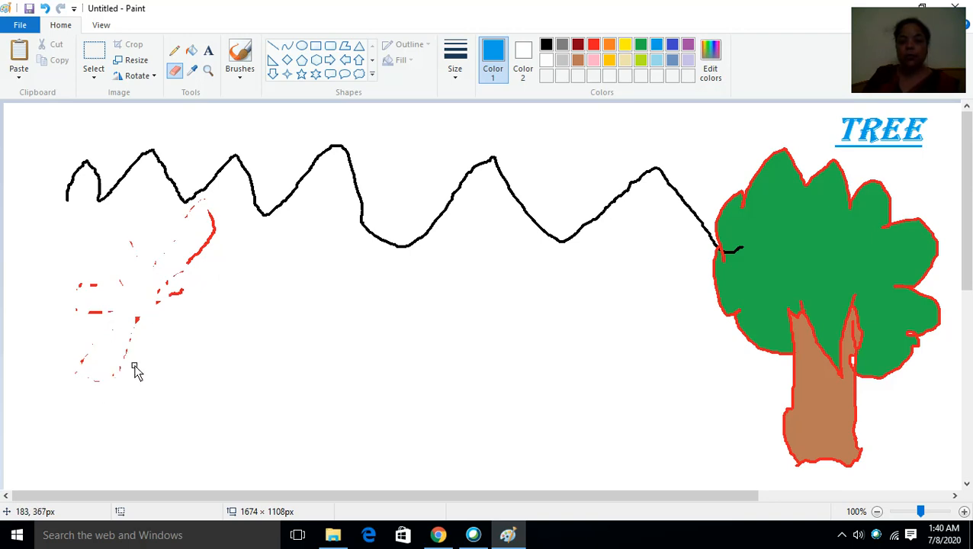
Sketch a small turquoise-blue tree with the Pencil in the lower middle of the canvas.
{"action": "left_click", "coordinate": [192, 71]}
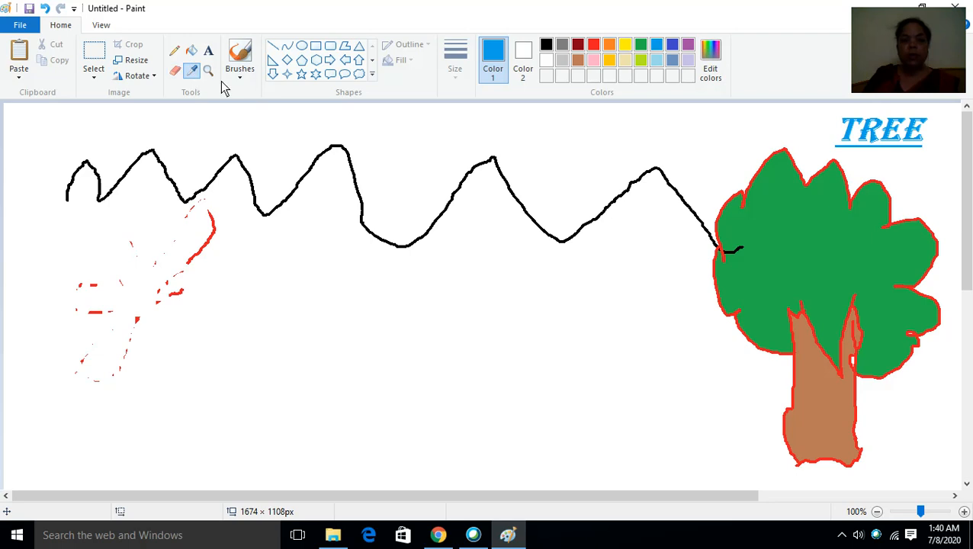
{"action": "left_click", "coordinate": [175, 52]}
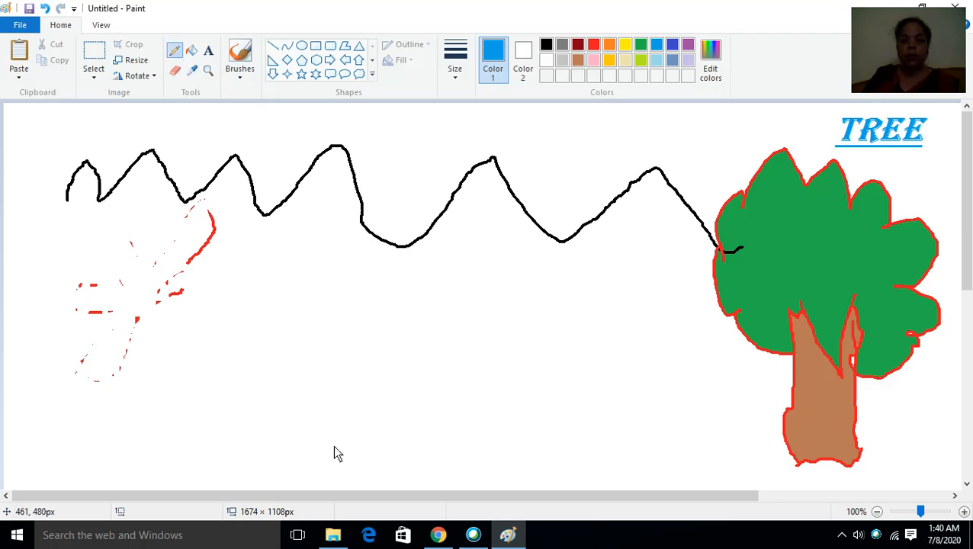
{"action": "left_click", "coordinate": [358, 474]}
{"action": "mouse_move", "coordinate": [357, 474]}
{"action": "left_mouse_down"}
{"action": "mouse_move", "coordinate": [360, 435]}
{"action": "mouse_move", "coordinate": [408, 433]}
{"action": "mouse_move", "coordinate": [413, 485]}
{"action": "left_mouse_up"}
{"action": "mouse_move", "coordinate": [358, 409]}
{"action": "left_mouse_down"}
{"action": "mouse_move", "coordinate": [386, 451]}
{"action": "mouse_move", "coordinate": [405, 408]}
{"action": "left_mouse_up"}
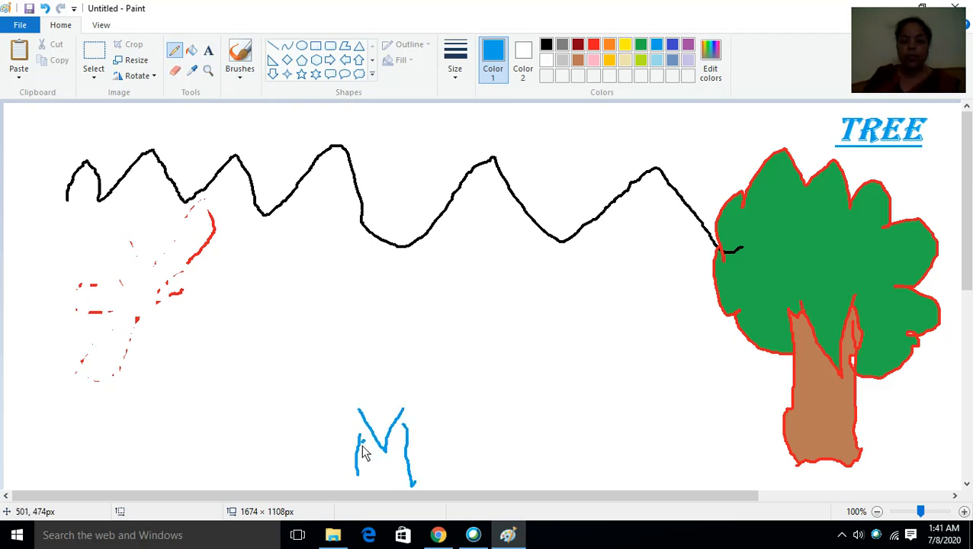
{"action": "mouse_move", "coordinate": [364, 451]}
{"action": "left_mouse_down"}
{"action": "mouse_move", "coordinate": [325, 440]}
{"action": "mouse_move", "coordinate": [310, 403]}
{"action": "mouse_move", "coordinate": [325, 415]}
{"action": "mouse_move", "coordinate": [328, 383]}
{"action": "mouse_move", "coordinate": [353, 395]}
{"action": "mouse_move", "coordinate": [358, 369]}
{"action": "mouse_move", "coordinate": [387, 368]}
{"action": "mouse_move", "coordinate": [422, 382]}
{"action": "mouse_move", "coordinate": [433, 424]}
{"action": "mouse_move", "coordinate": [416, 445]}
{"action": "mouse_move", "coordinate": [401, 443]}
{"action": "mouse_move", "coordinate": [404, 414]}
{"action": "mouse_move", "coordinate": [391, 410]}
{"action": "mouse_move", "coordinate": [365, 444]}
{"action": "mouse_move", "coordinate": [374, 478]}
{"action": "mouse_move", "coordinate": [357, 477]}
{"action": "mouse_move", "coordinate": [391, 491]}
{"action": "mouse_move", "coordinate": [411, 476]}
{"action": "mouse_move", "coordinate": [391, 485]}
{"action": "mouse_move", "coordinate": [395, 454]}
{"action": "mouse_move", "coordinate": [409, 483]}
{"action": "left_mouse_up"}
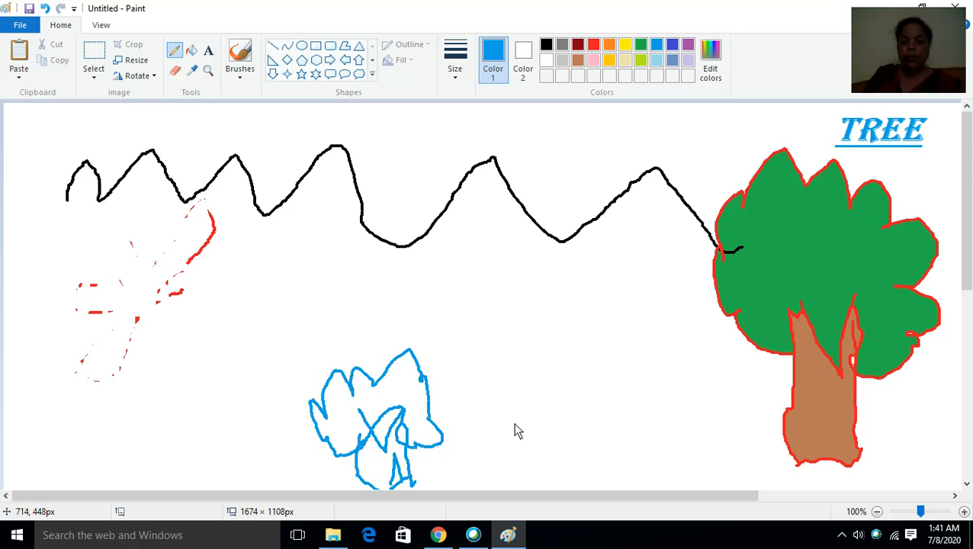
Draw a turquoise-blue heart-shaped fruit with a wavy stem beside the large tree, and retrace its lower-left edge.
{"action": "mouse_move", "coordinate": [578, 446]}
{"action": "left_mouse_down"}
{"action": "mouse_move", "coordinate": [573, 420]}
{"action": "mouse_move", "coordinate": [536, 367]}
{"action": "mouse_move", "coordinate": [540, 345]}
{"action": "mouse_move", "coordinate": [562, 334]}
{"action": "mouse_move", "coordinate": [592, 365]}
{"action": "mouse_move", "coordinate": [627, 336]}
{"action": "mouse_move", "coordinate": [674, 386]}
{"action": "mouse_move", "coordinate": [657, 411]}
{"action": "mouse_move", "coordinate": [574, 433]}
{"action": "left_mouse_up"}
{"action": "left_click_drag", "start_coordinate": [591, 363], "coordinate": [624, 268]}
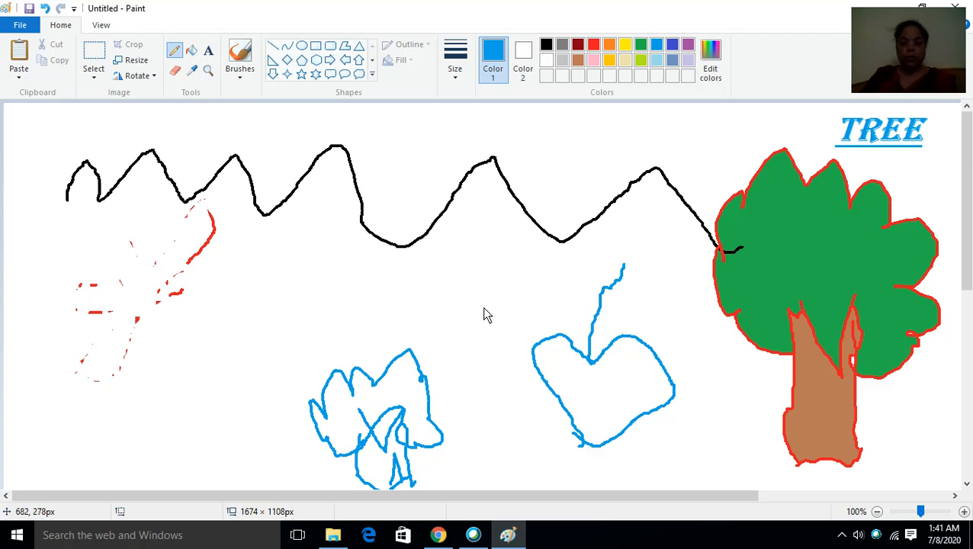
{"action": "mouse_move", "coordinate": [533, 353]}
{"action": "left_mouse_down"}
{"action": "mouse_move", "coordinate": [553, 405]}
{"action": "mouse_move", "coordinate": [589, 432]}
{"action": "left_mouse_up"}
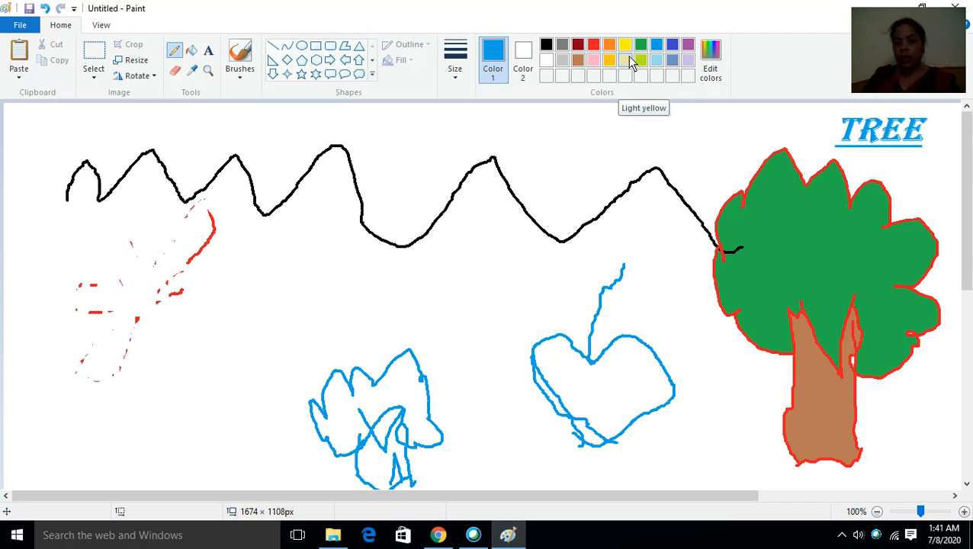
Sample the green of the tree's crown as the foreground colour with the Color picker.
{"action": "left_click", "coordinate": [191, 73]}
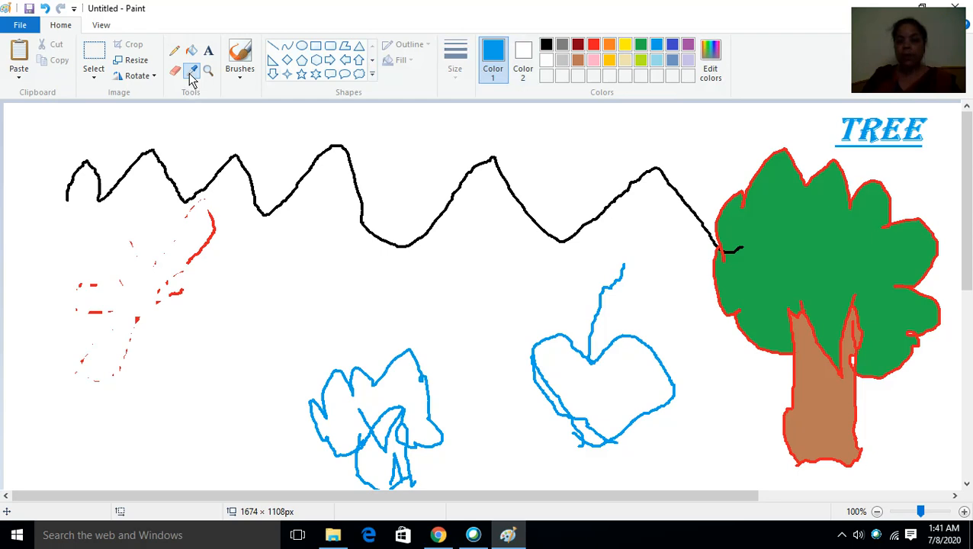
{"action": "left_click", "coordinate": [792, 240]}
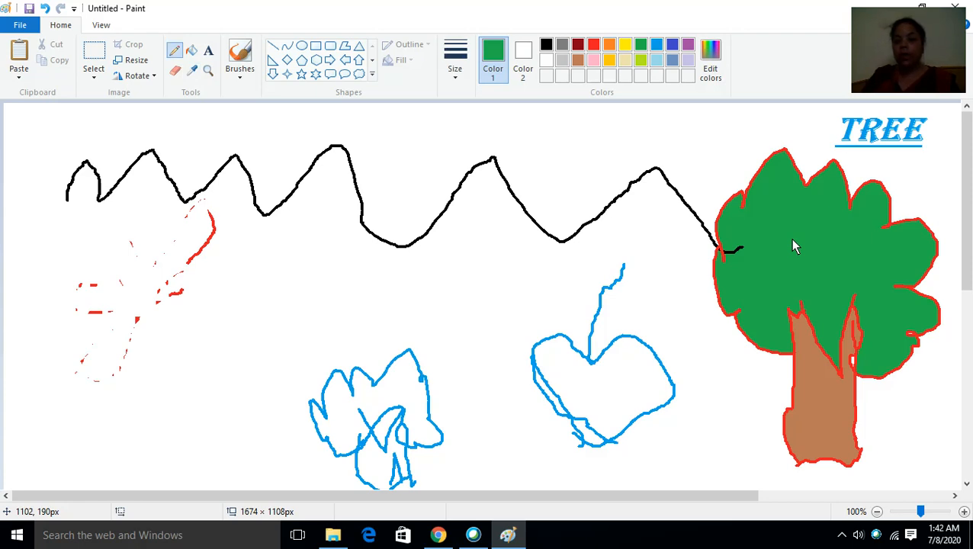
Undo the retraced edge, the stem and the heart outline, and redo only the heart outline and the stem.
{"action": "left_click", "coordinate": [45, 9]}
{"action": "left_click", "coordinate": [45, 9]}
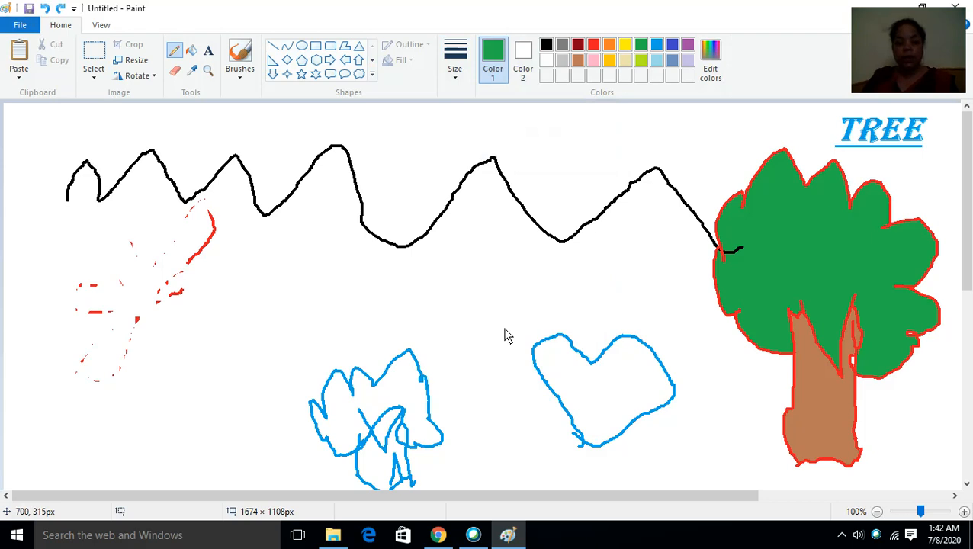
{"action": "key", "text": "ctrl+z"}
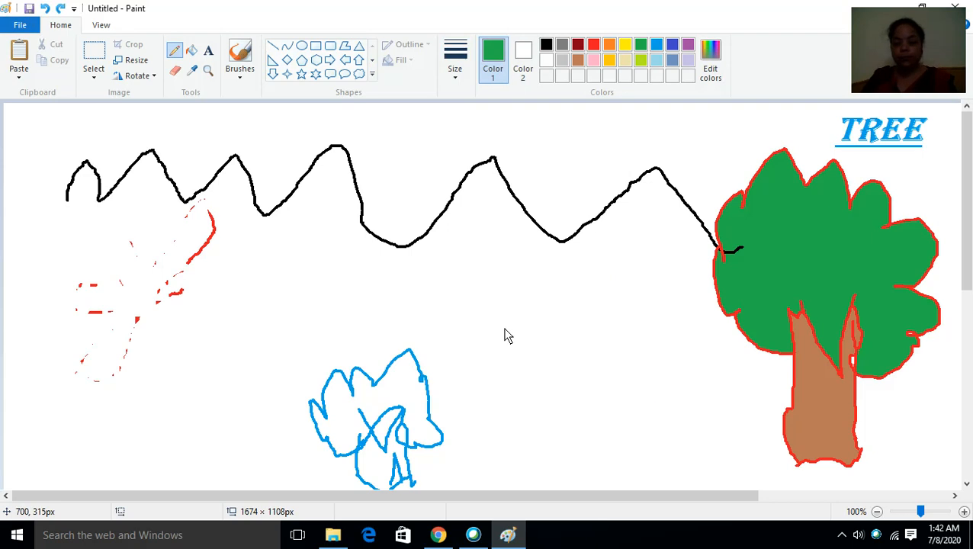
{"action": "key", "text": "ctrl+y"}
{"action": "key", "text": "ctrl+y"}
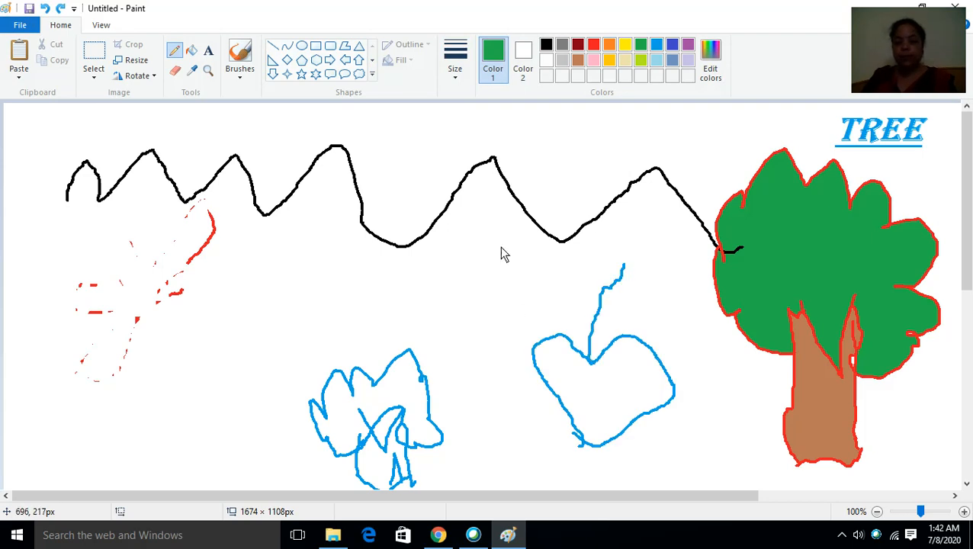
Switch the foreground from black to the green sampled from the tree's crown, and fill the heart shape with it.
{"action": "left_click", "coordinate": [547, 46]}
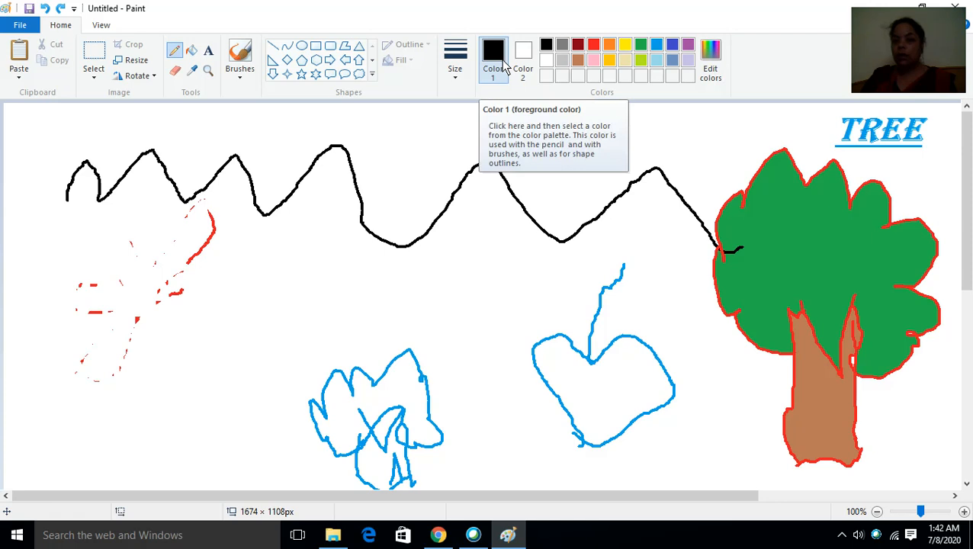
{"action": "left_click", "coordinate": [191, 78]}
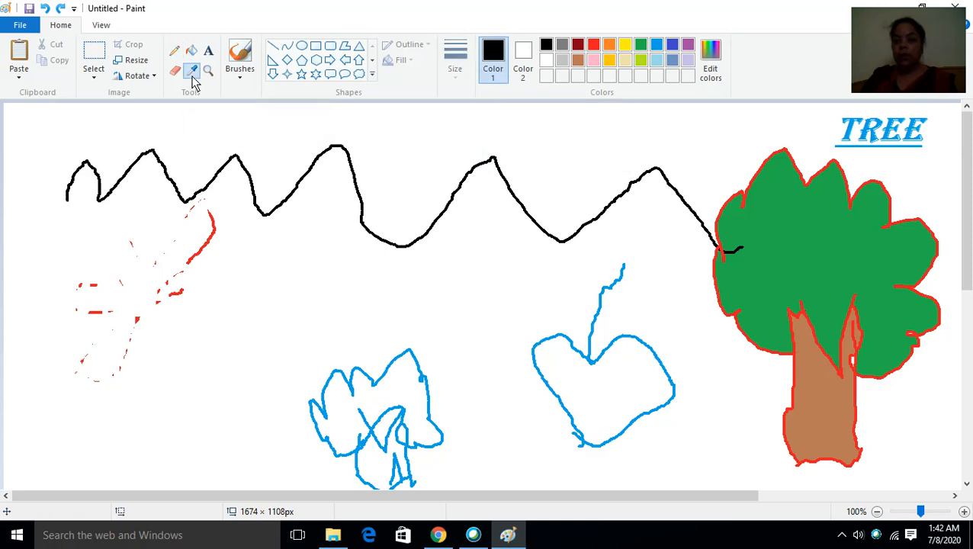
{"action": "left_click", "coordinate": [813, 242]}
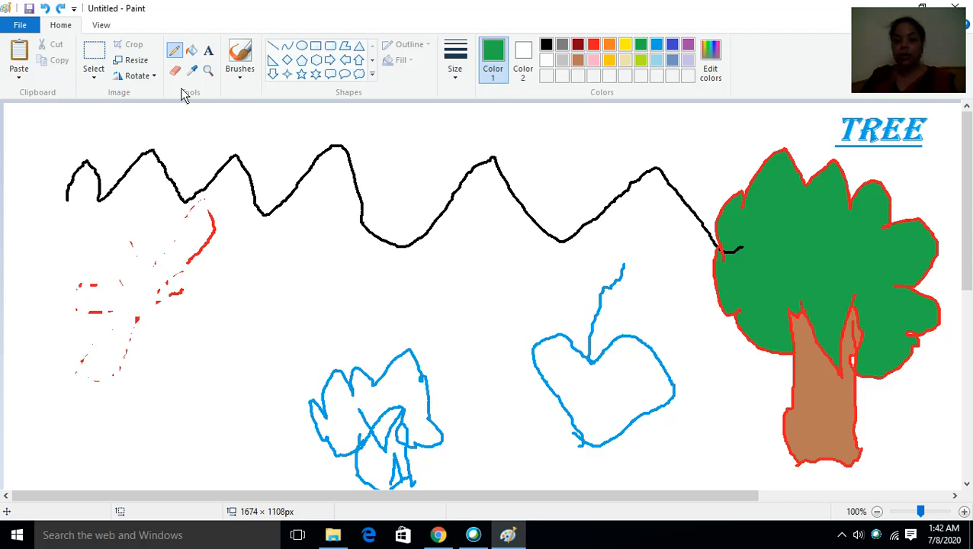
{"action": "left_click", "coordinate": [192, 58]}
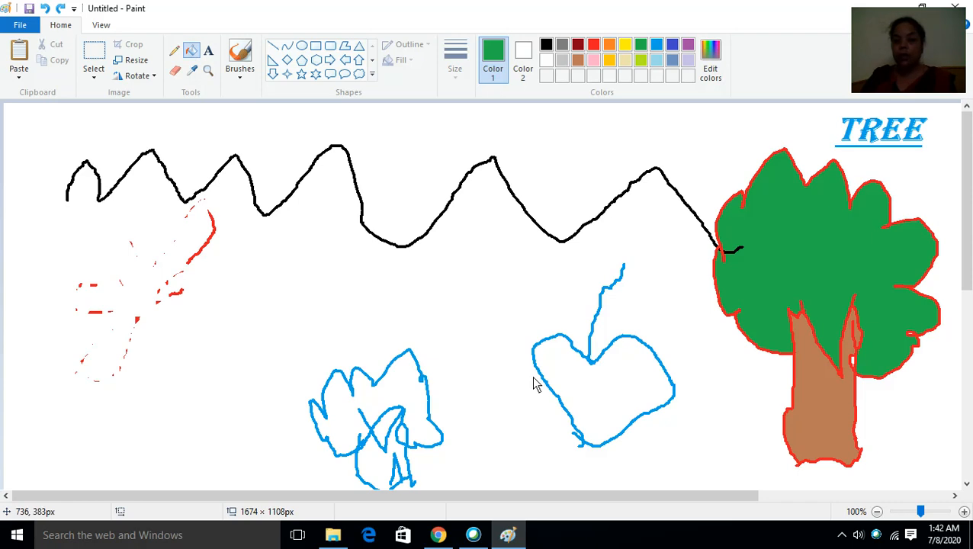
{"action": "left_click", "coordinate": [567, 388]}
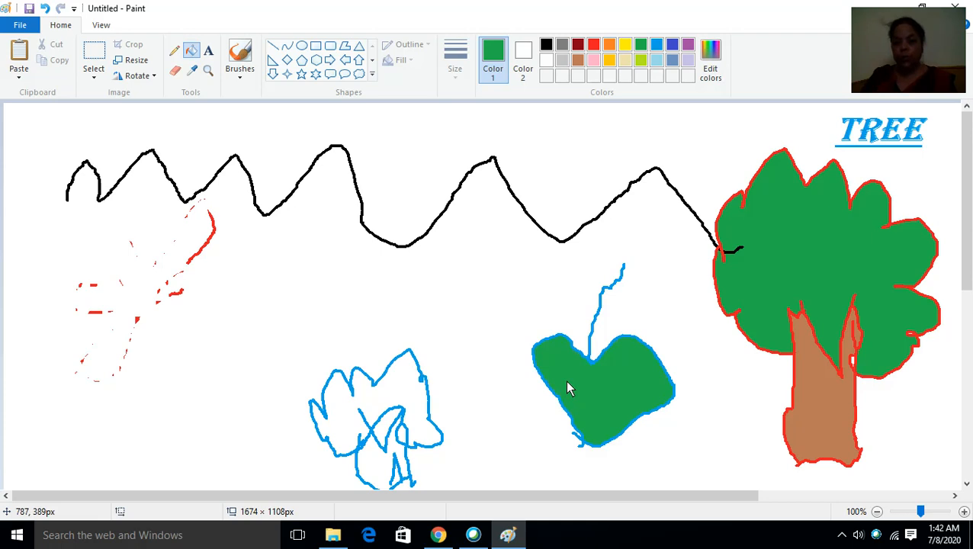
Examine the drawing with the Magnifier, enlarging the view up to 400% and reducing it back to 100%.
{"action": "left_click", "coordinate": [208, 71]}
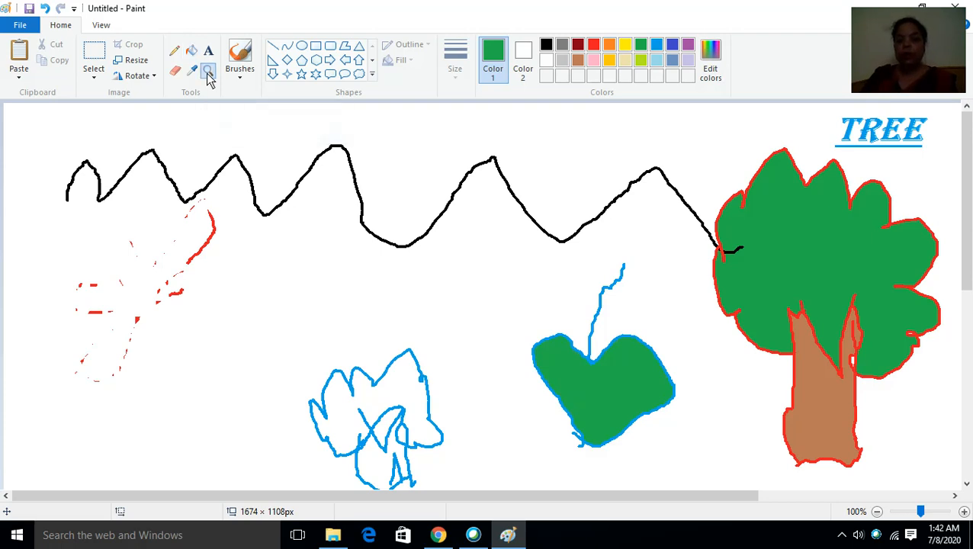
{"action": "left_click", "coordinate": [359, 253]}
{"action": "left_click", "coordinate": [359, 255]}
{"action": "left_click", "coordinate": [358, 256]}
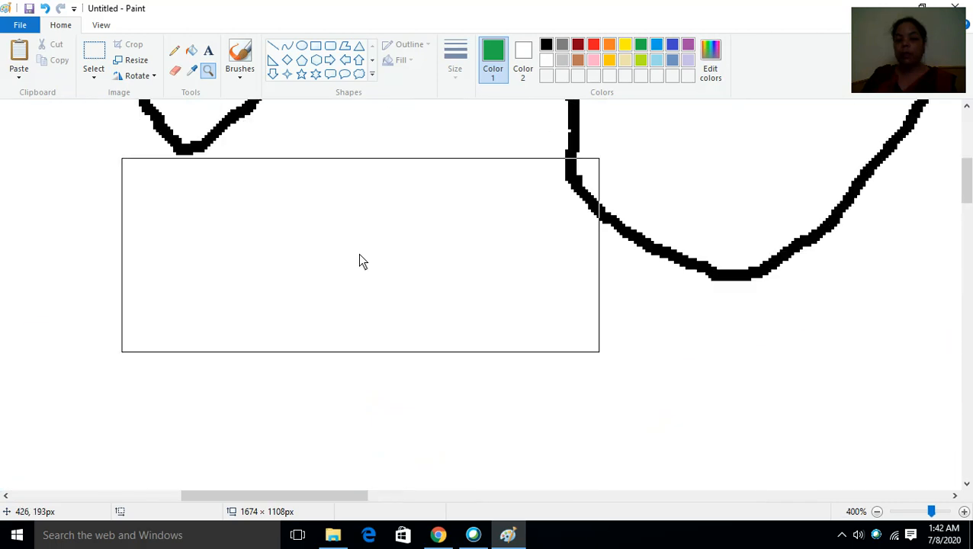
{"action": "right_click", "coordinate": [360, 259]}
{"action": "right_click", "coordinate": [360, 260]}
{"action": "right_click", "coordinate": [360, 260]}
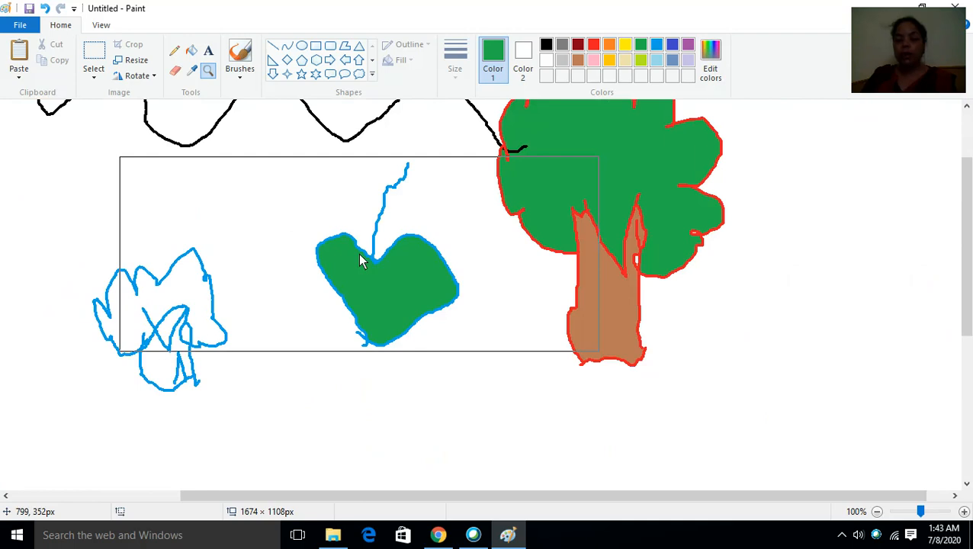
{"action": "left_click", "coordinate": [362, 261]}
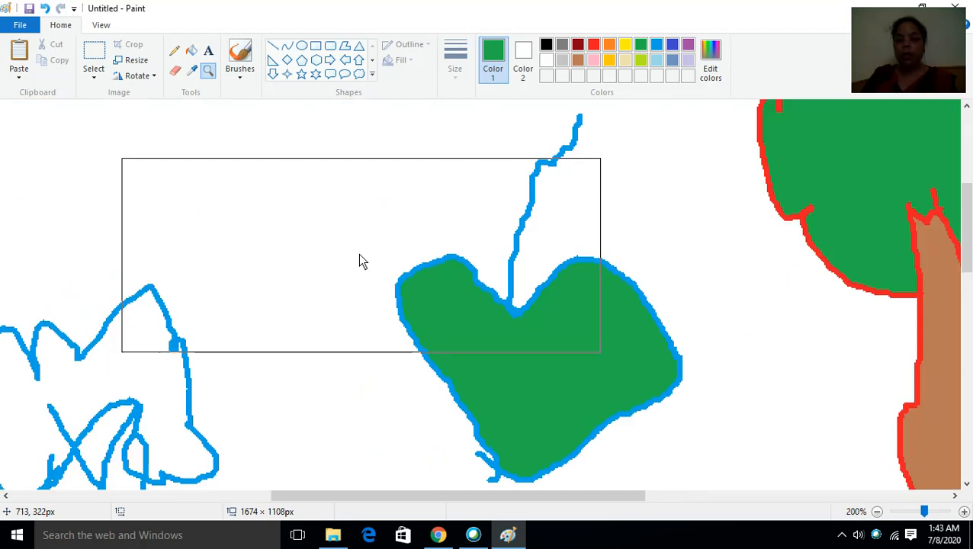
{"action": "left_click", "coordinate": [360, 257]}
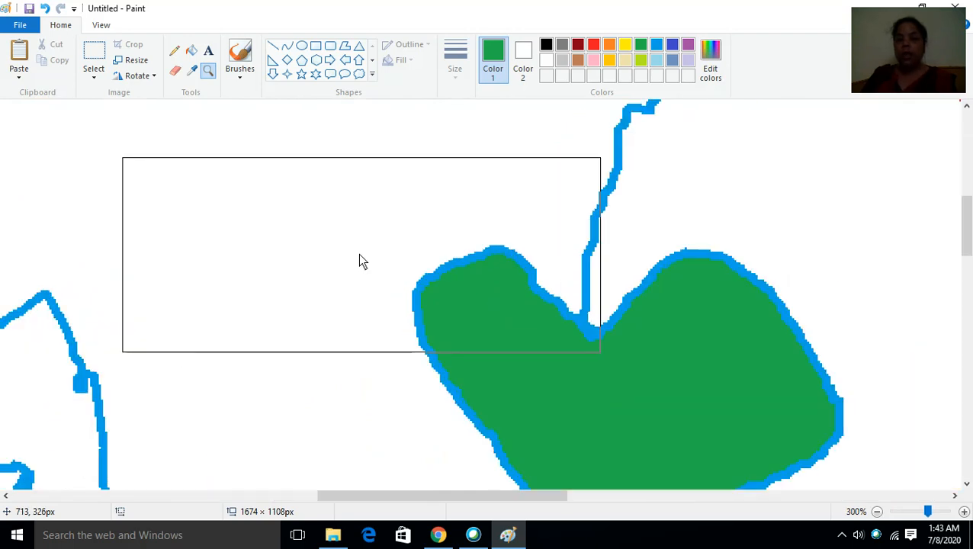
{"action": "right_click", "coordinate": [362, 261]}
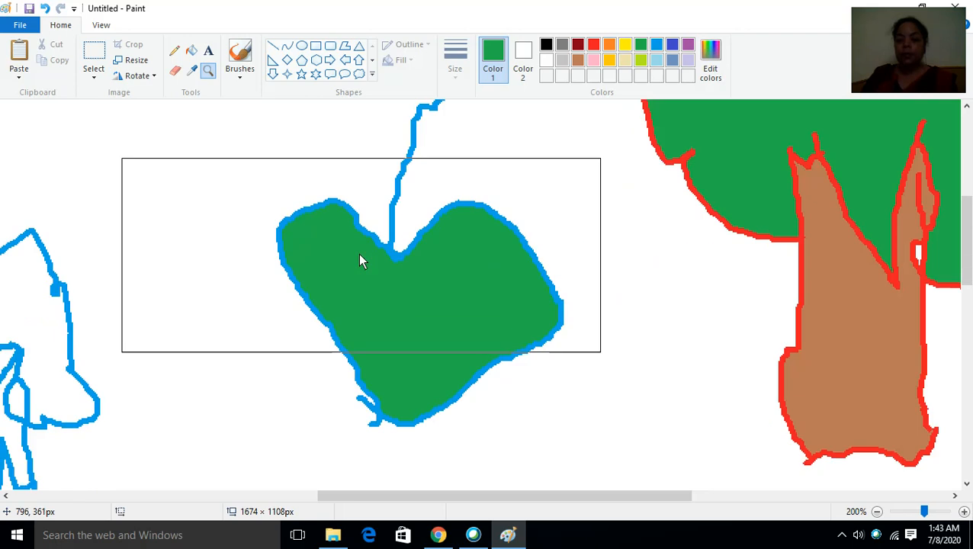
{"action": "right_click", "coordinate": [363, 261]}
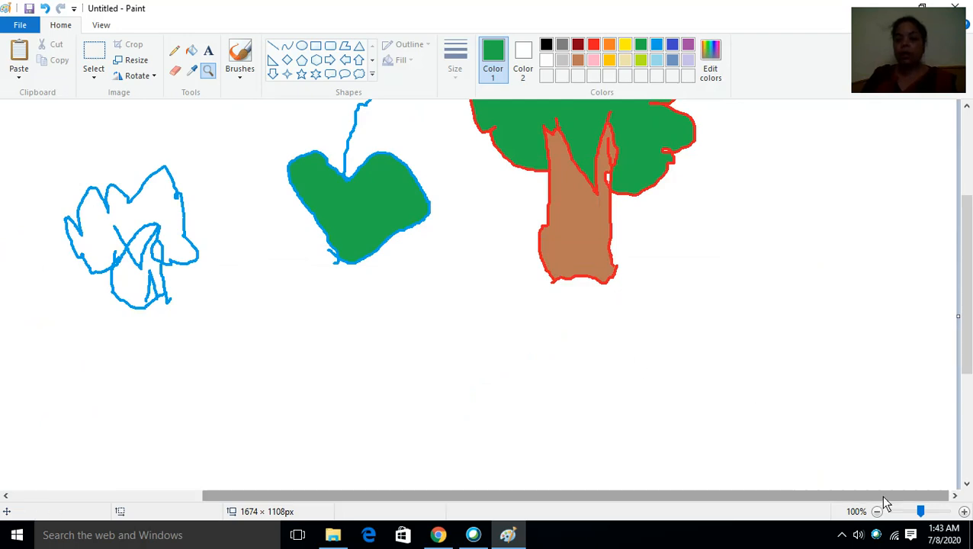
Zoom the canvas to 200%, return to 100% and bring the whole drawing back into view.
{"action": "left_click", "coordinate": [966, 515]}
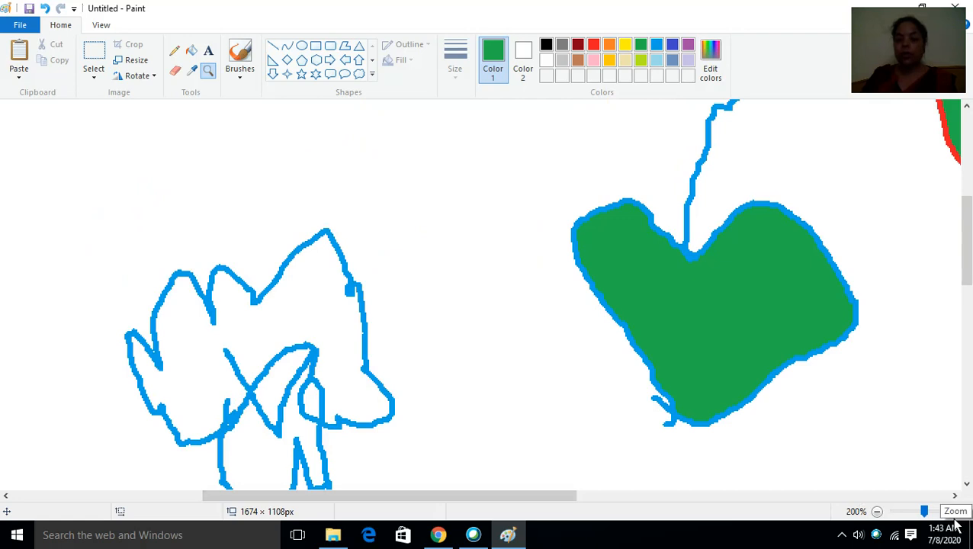
{"action": "left_click", "coordinate": [877, 512]}
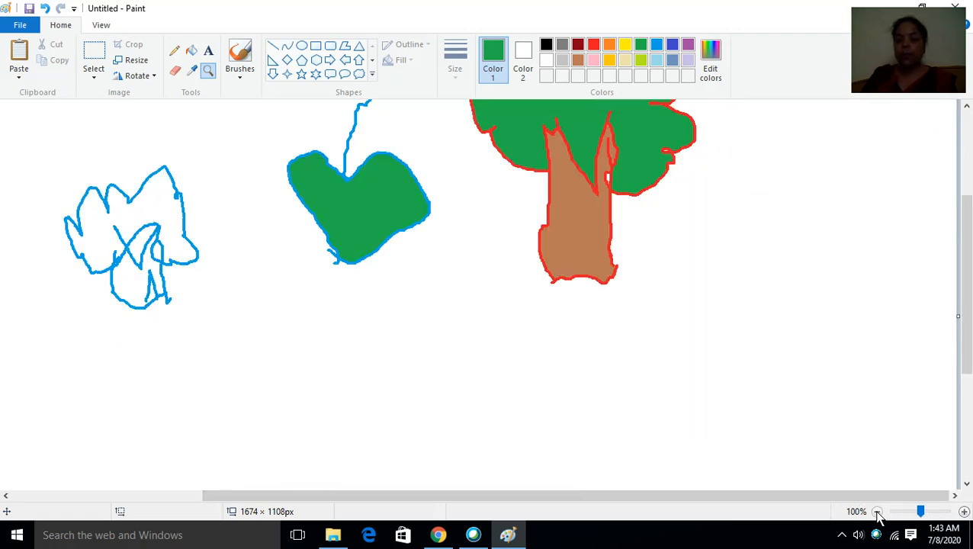
{"action": "scroll", "coordinate": [765, 395], "scroll_direction": "up", "scroll_amount": 5}
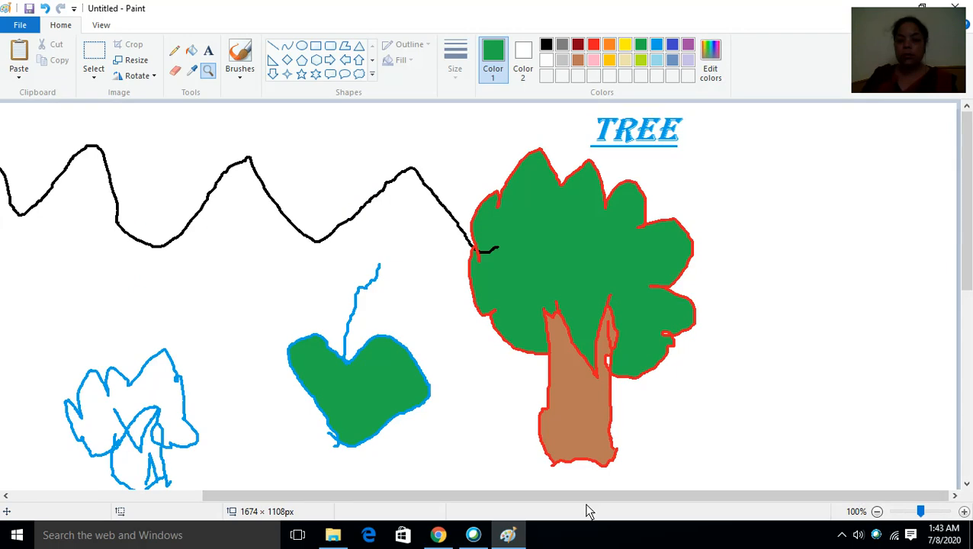
{"action": "left_click_drag", "start_coordinate": [584, 498], "coordinate": [413, 517]}
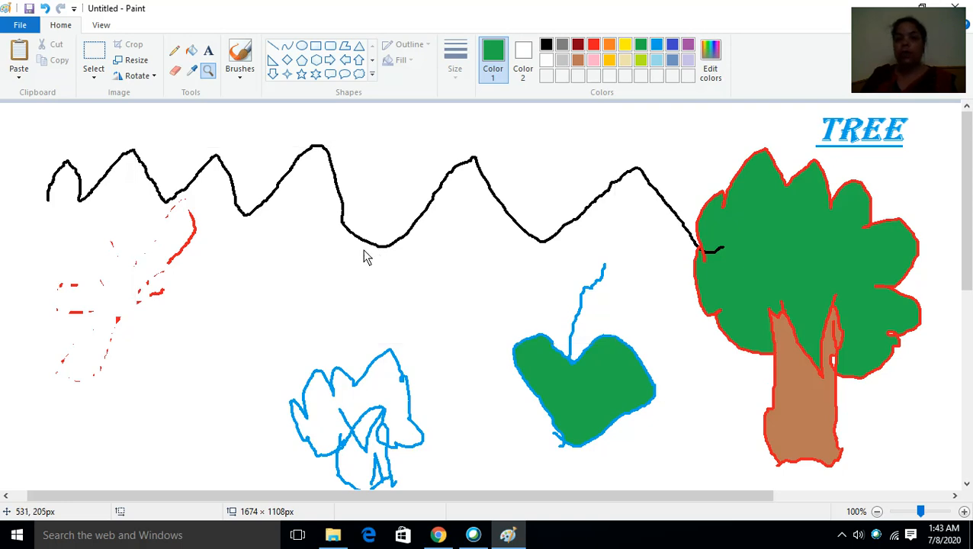
{"action": "left_click", "coordinate": [240, 83]}
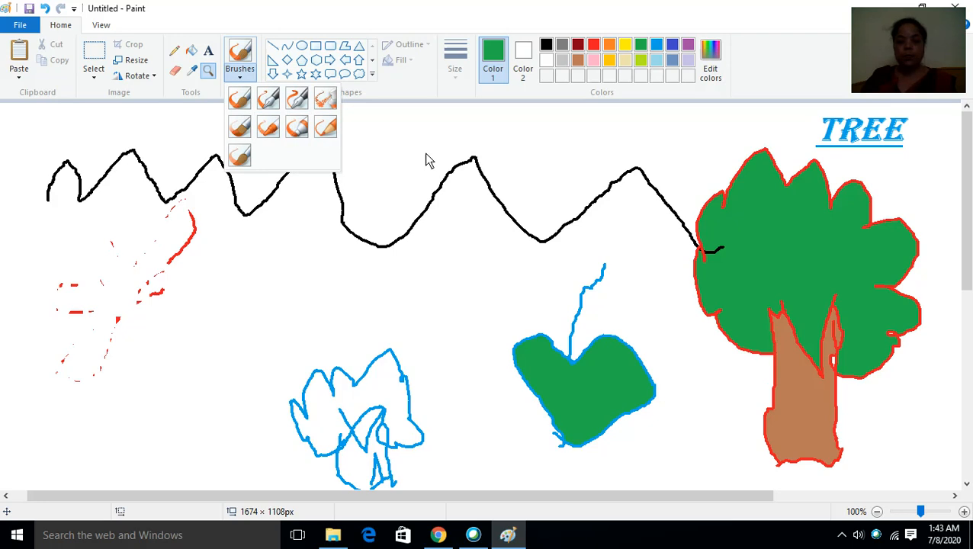
{"action": "left_click", "coordinate": [841, 535]}
{"action": "left_click", "coordinate": [843, 507]}
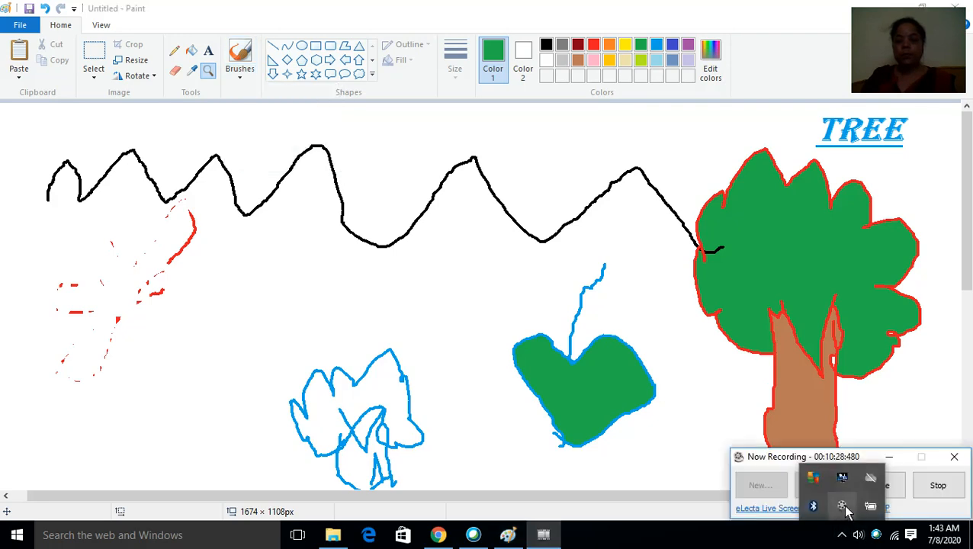